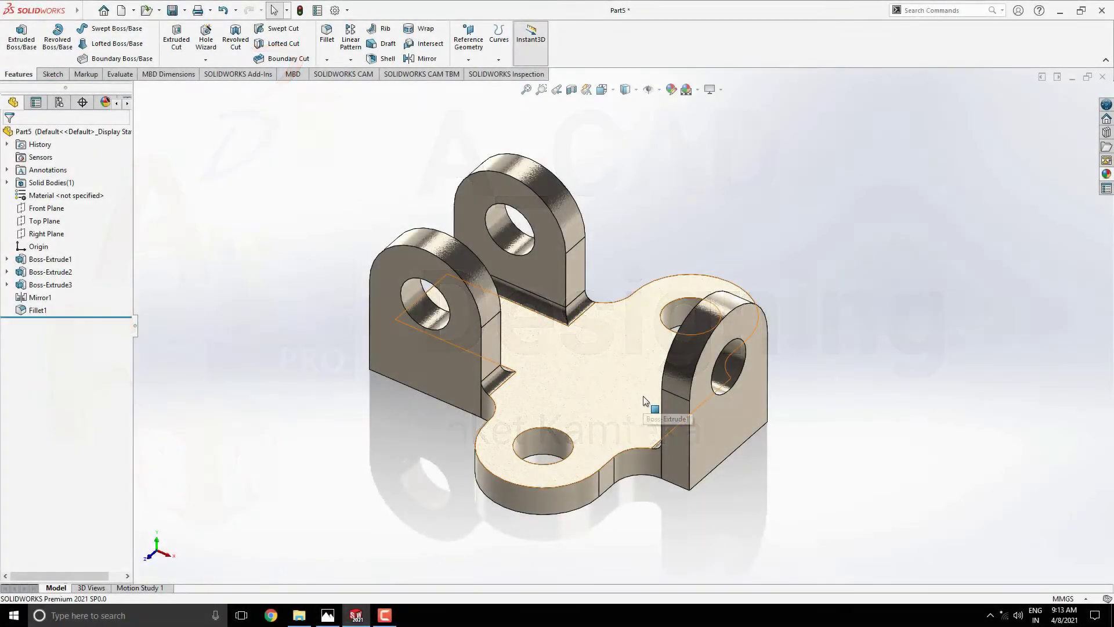
- After previewing the finished bracket, create a new blank part document, Part5
middle_drag(644, 400, 723, 342)
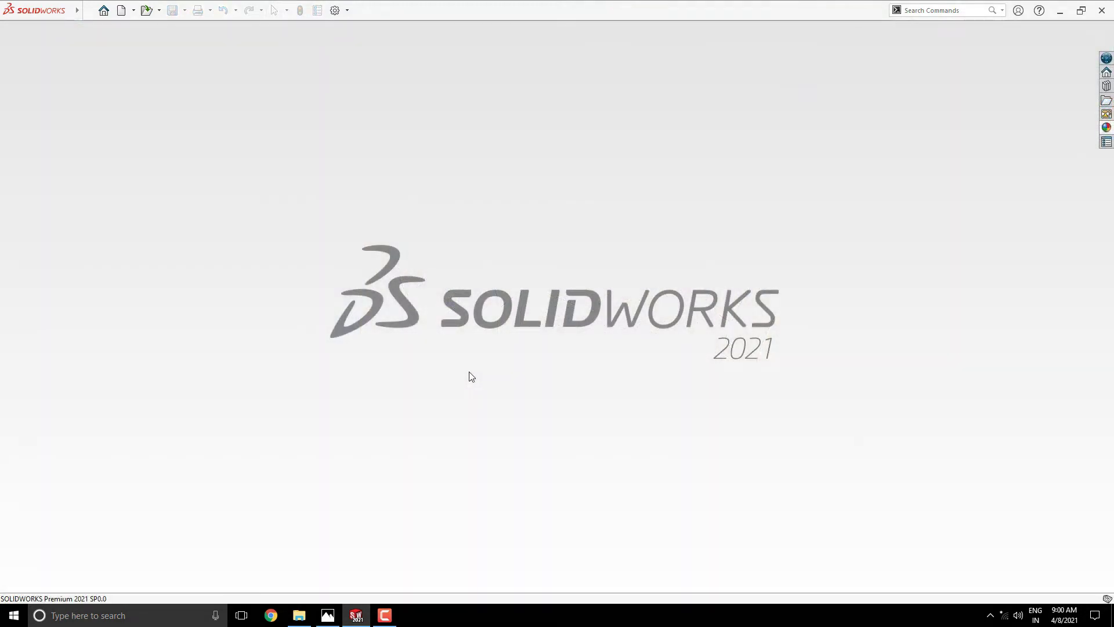
click(121, 10)
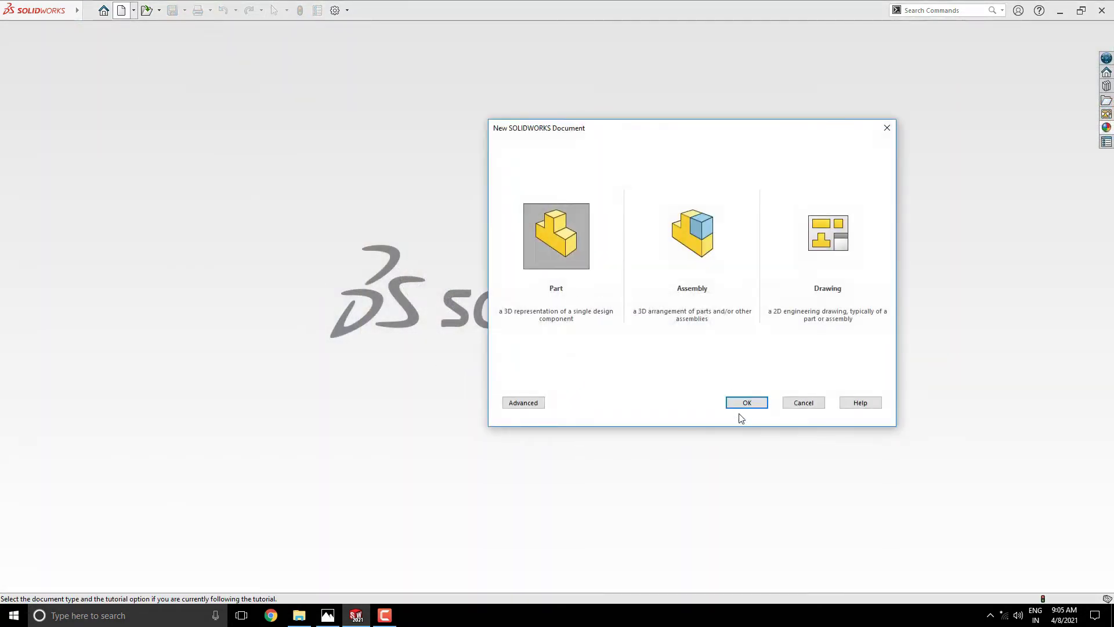
click(743, 402)
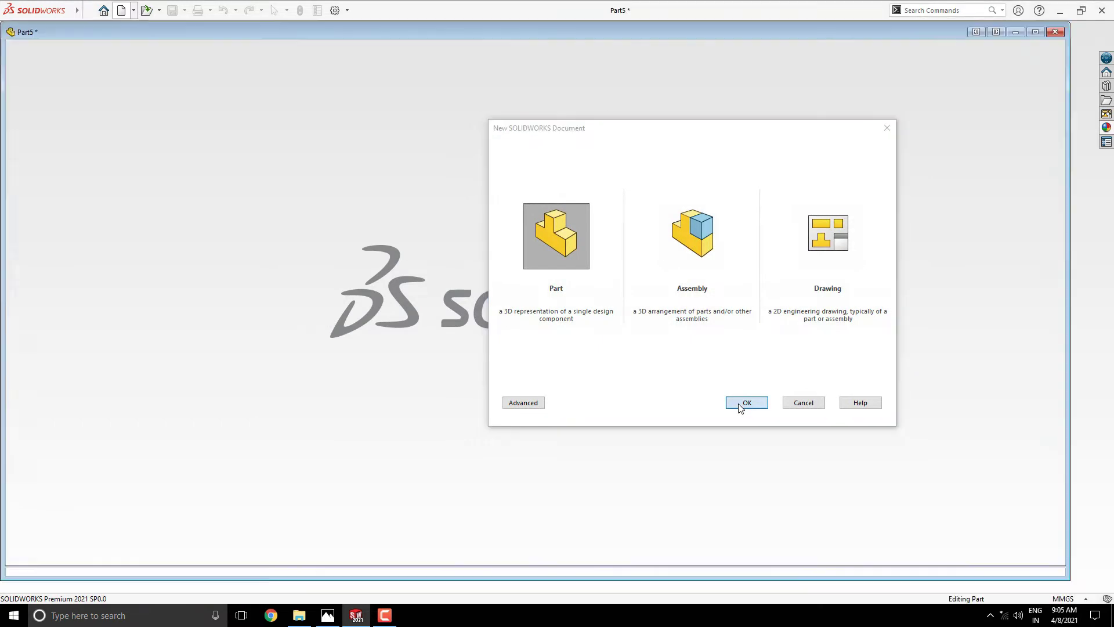
drag(3, 306, 378, 312)
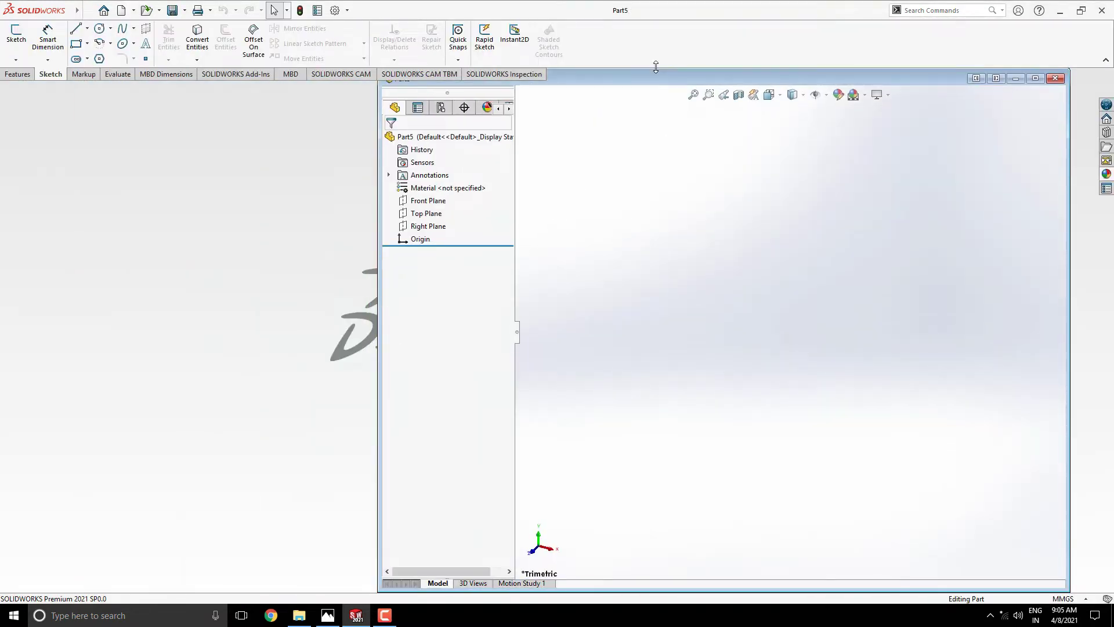
- Show the reference drawing 26 final.jpg beside the narrowed Part5 window
click(327, 615)
drag(380, 413, 303, 413)
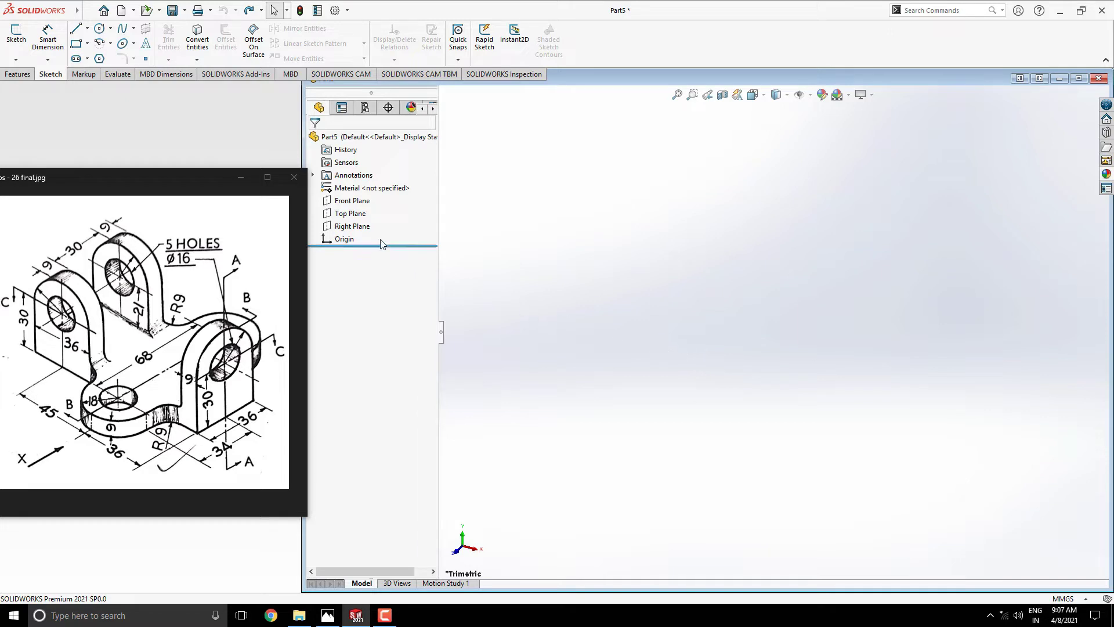
- On the Top Plane, sketch a vertical centerpoint straight slot centred on the origin
click(350, 213)
click(366, 198)
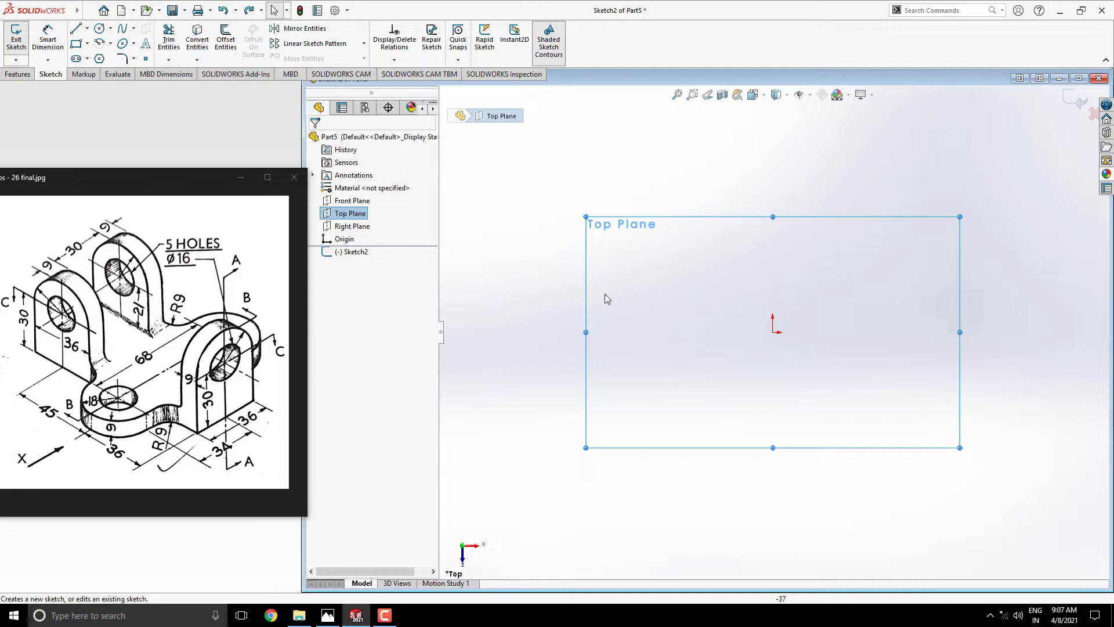
click(87, 59)
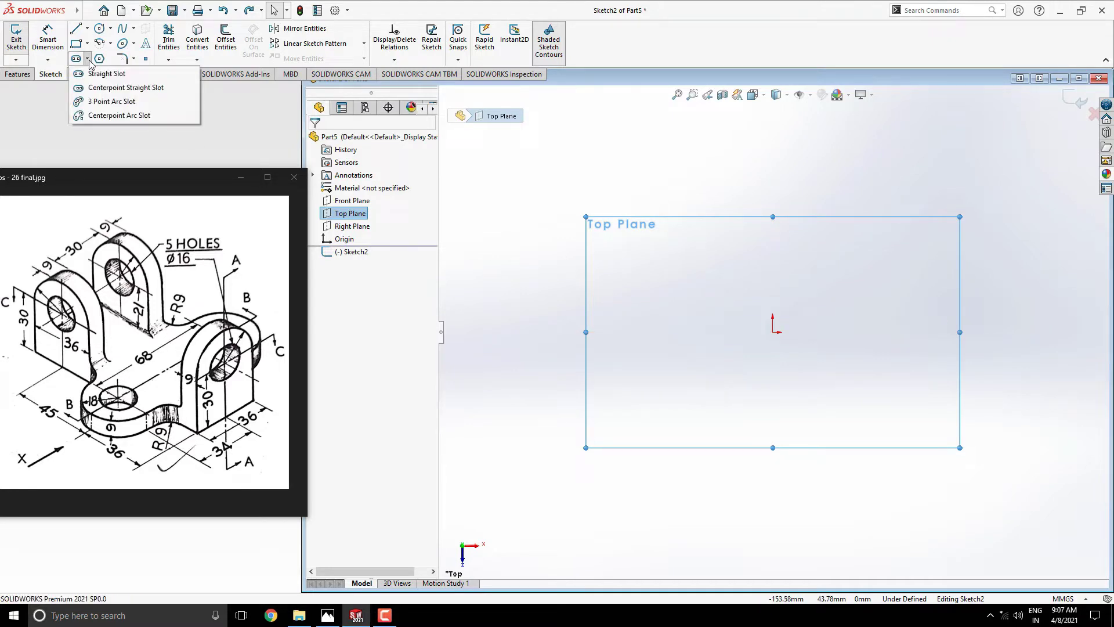
click(150, 94)
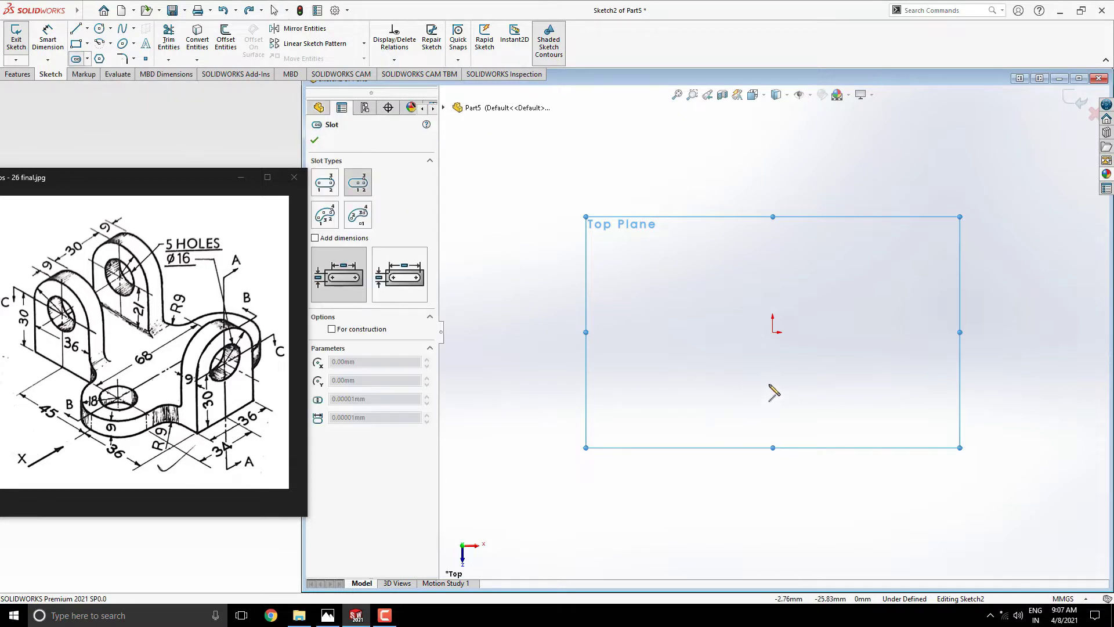
scroll(789, 319, down, 2)
click(764, 344)
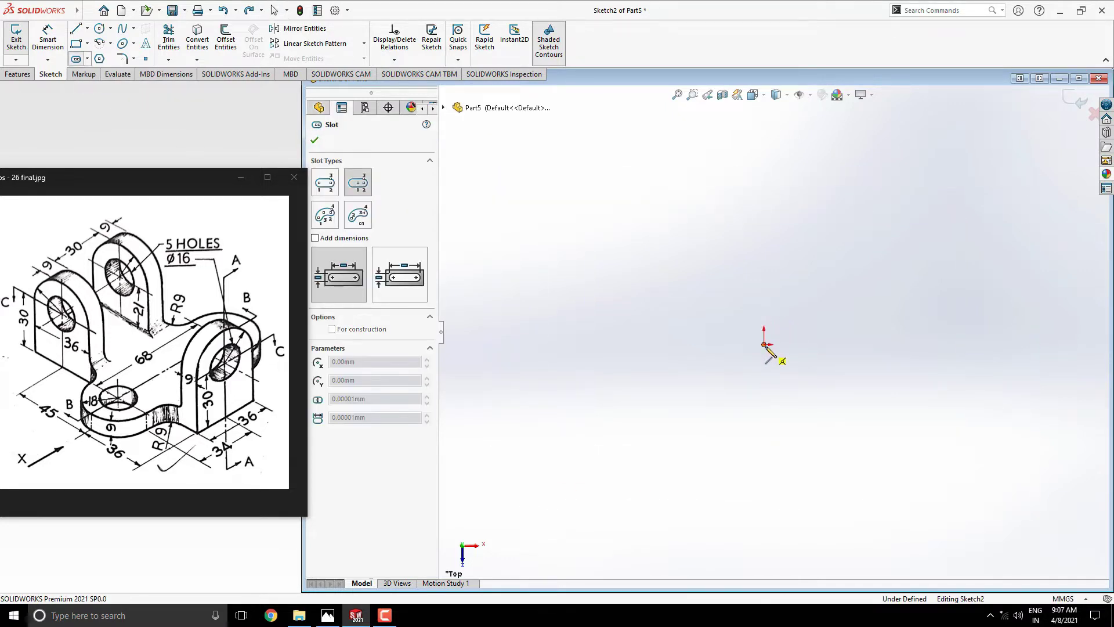
click(764, 237)
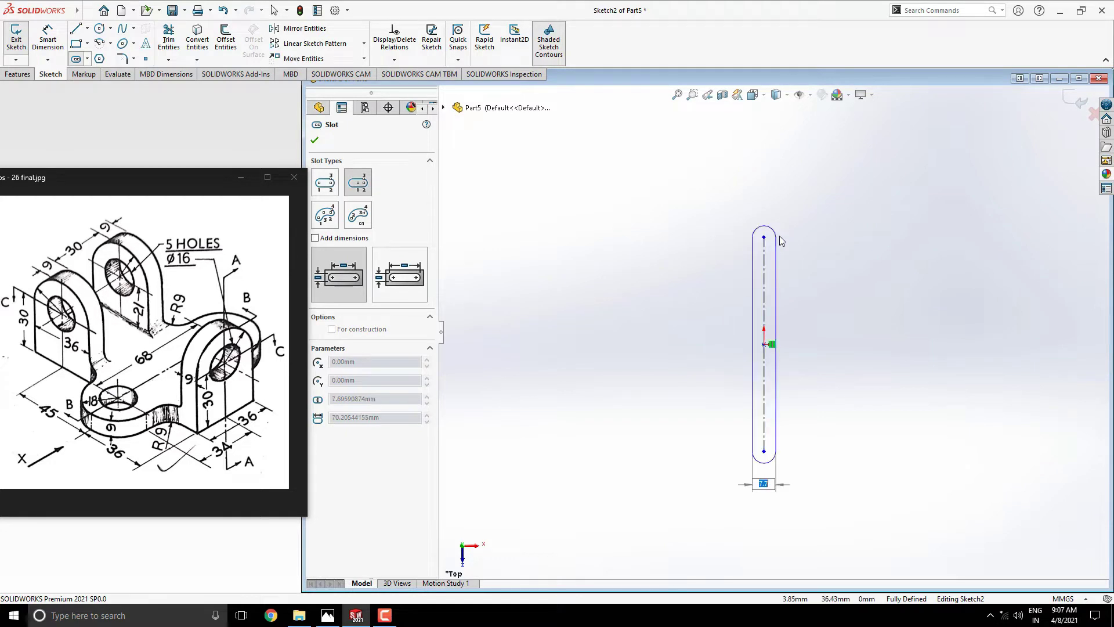
click(822, 246)
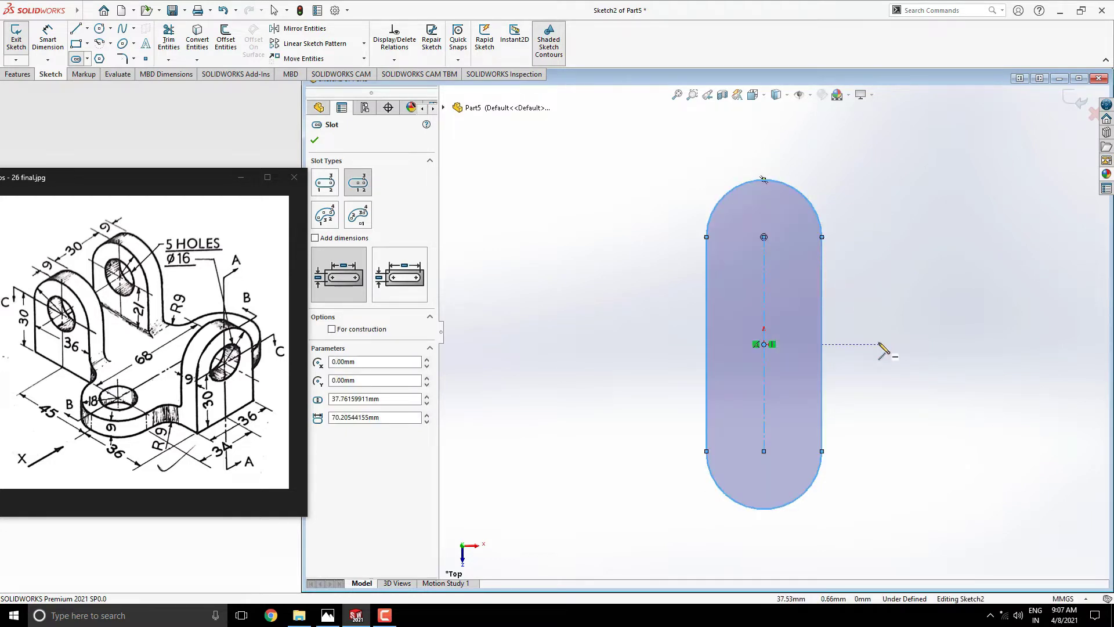
key(Escape)
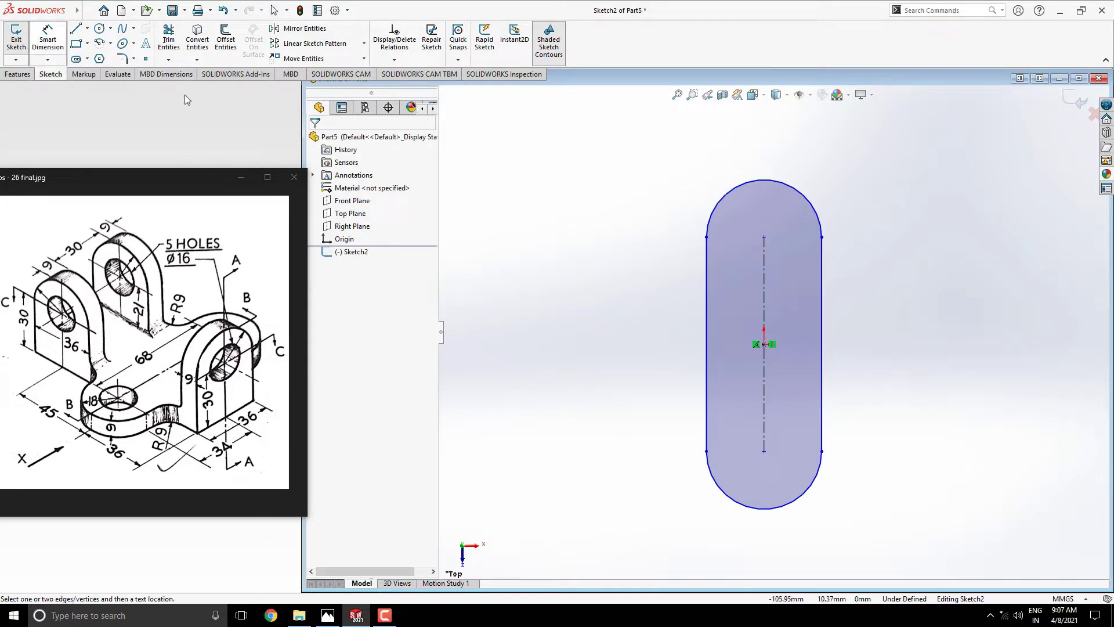
- Dimension the slot at 68 mm between arc centres and 36 mm wide
click(48, 37)
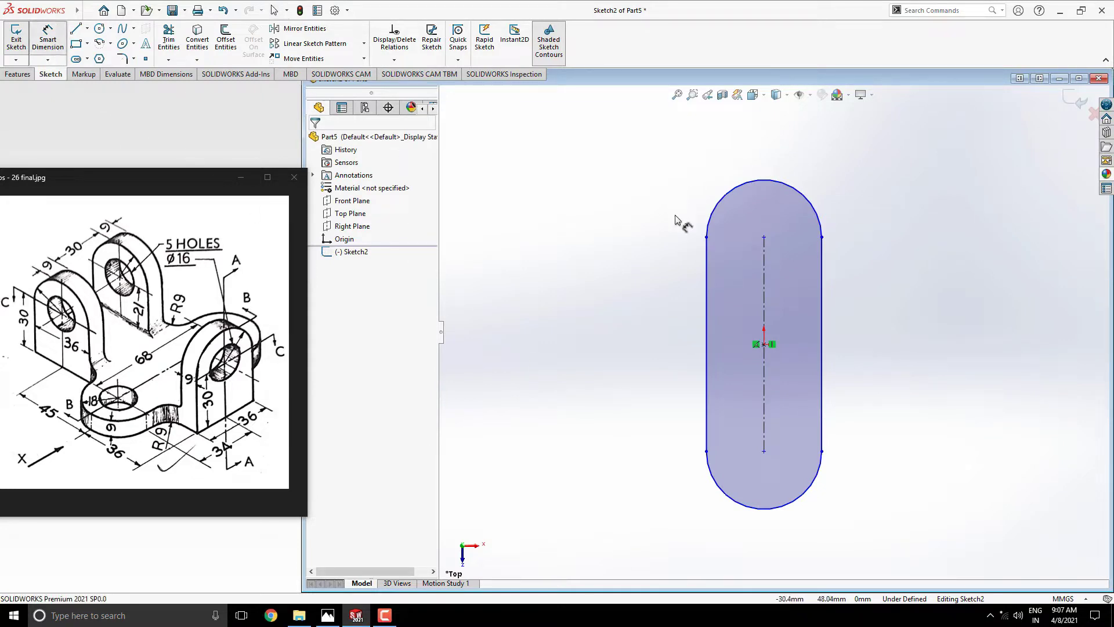
click(822, 225)
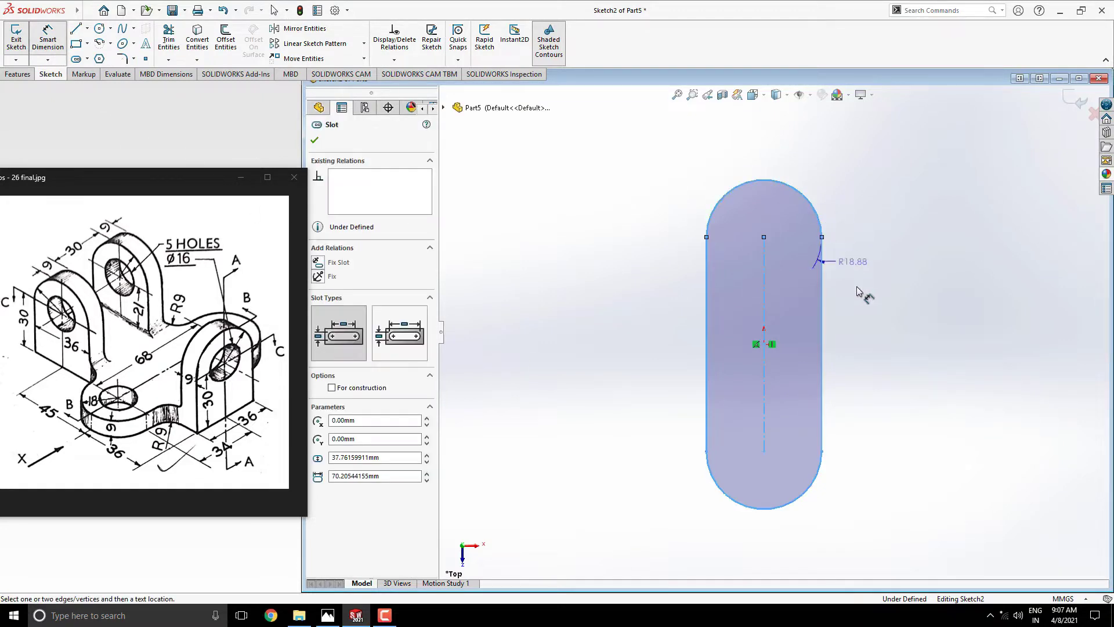
click(812, 483)
click(882, 340)
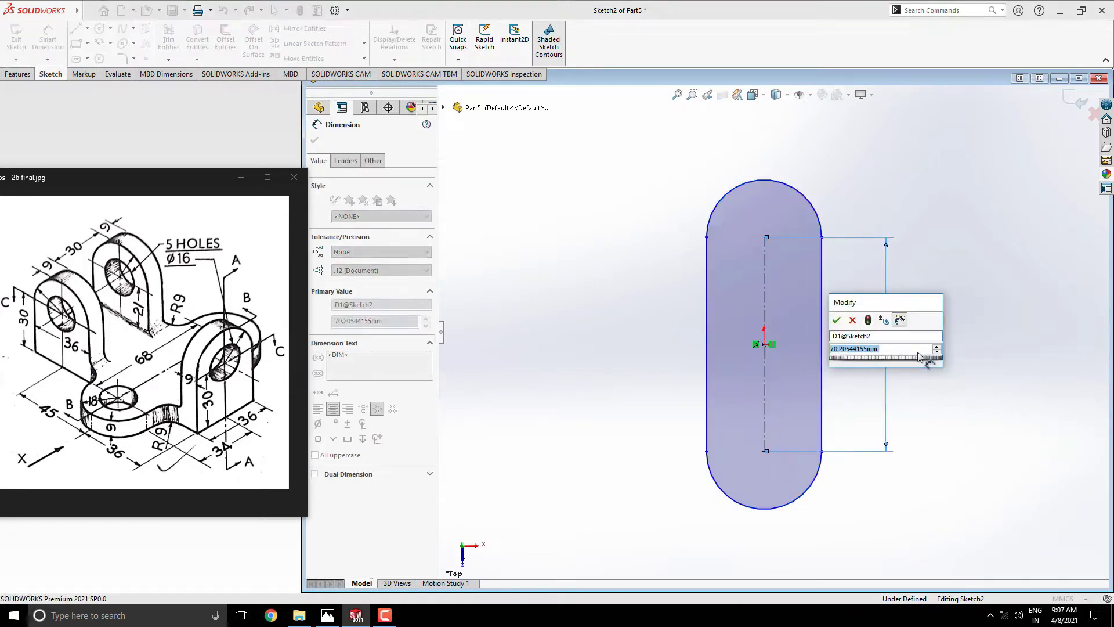
text(68)
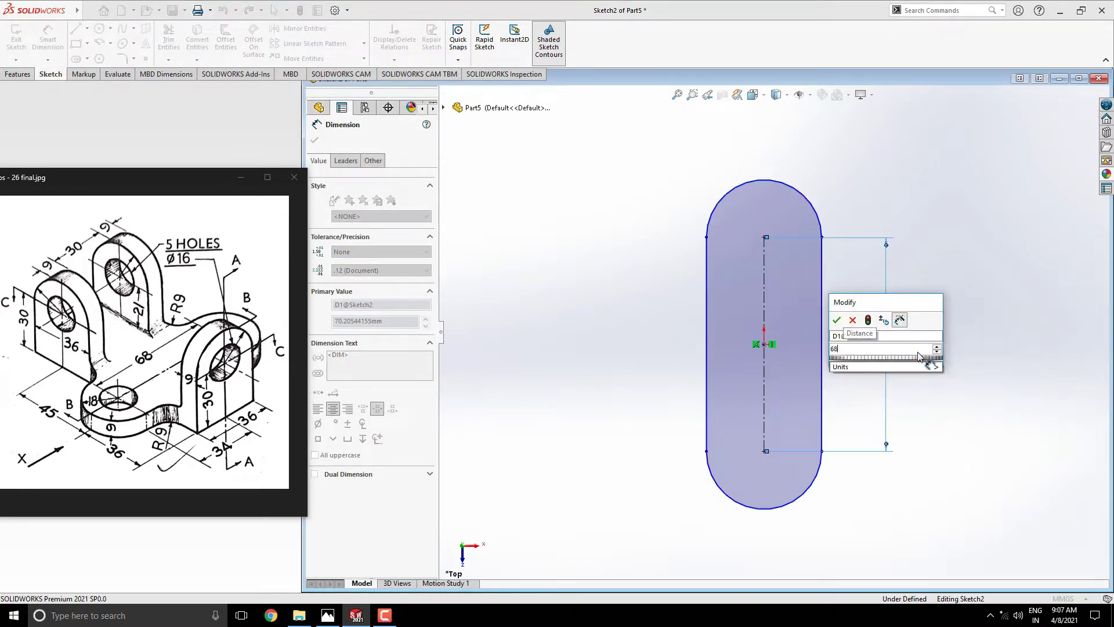
key(Return)
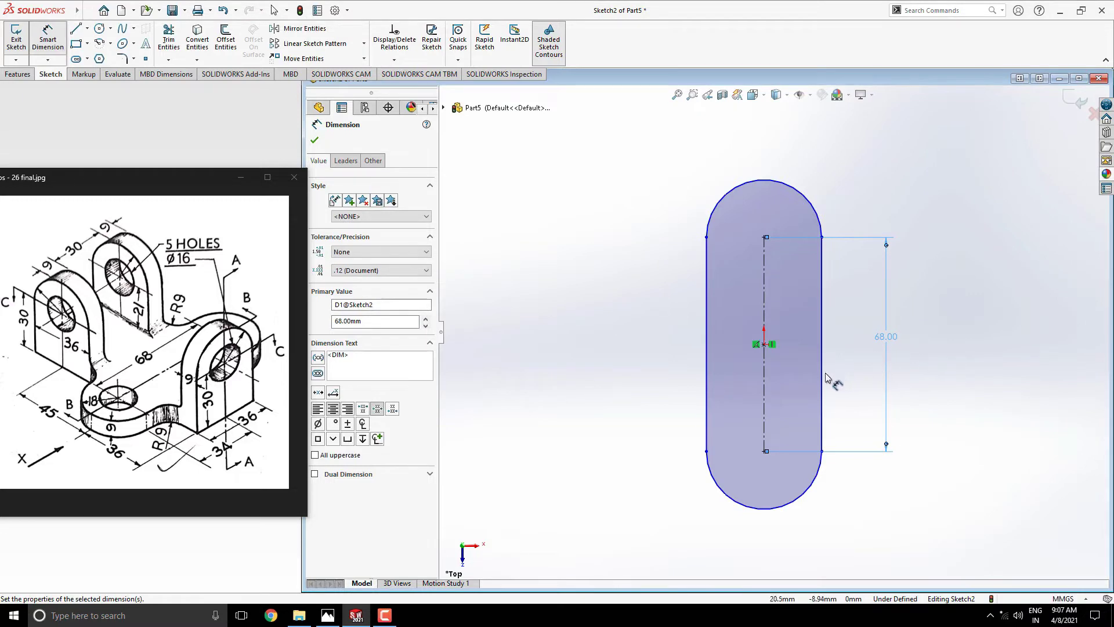
click(710, 377)
click(822, 406)
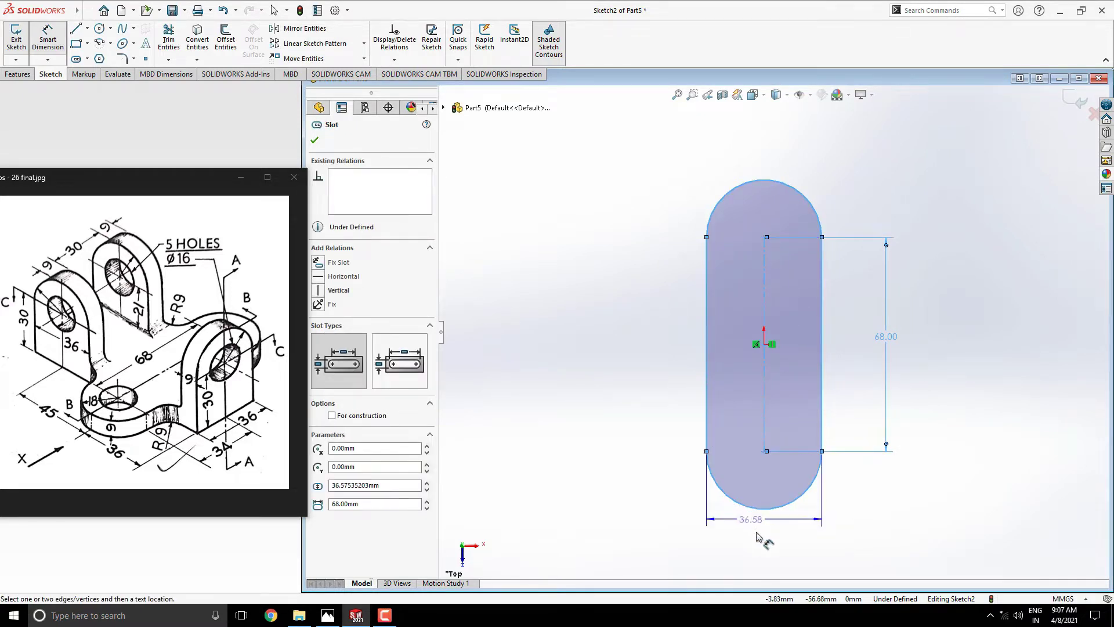
click(772, 558)
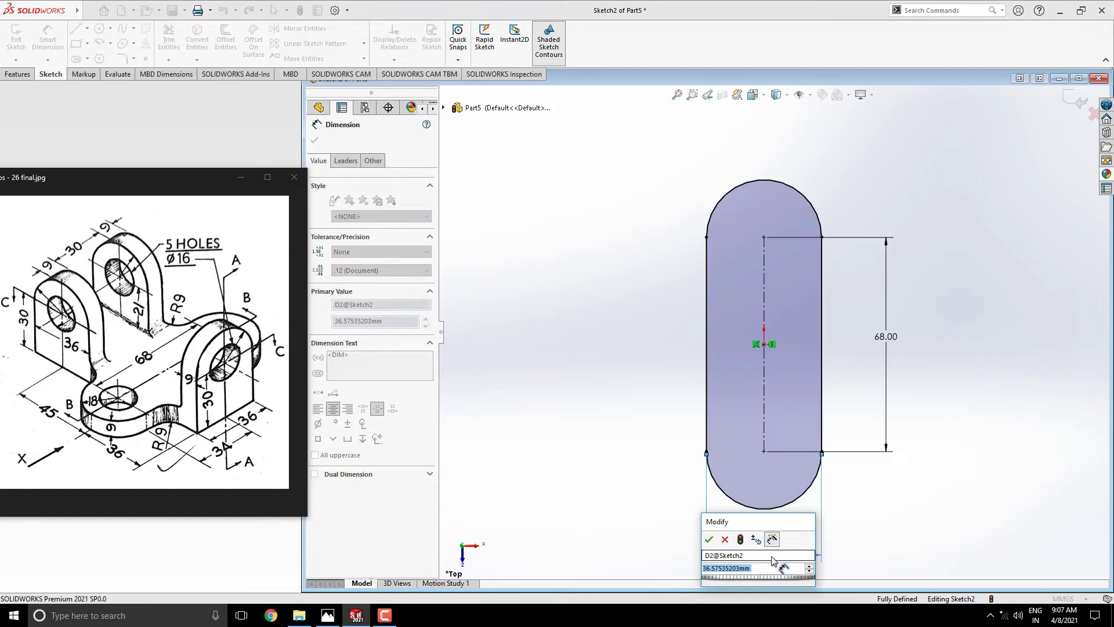
text(36)
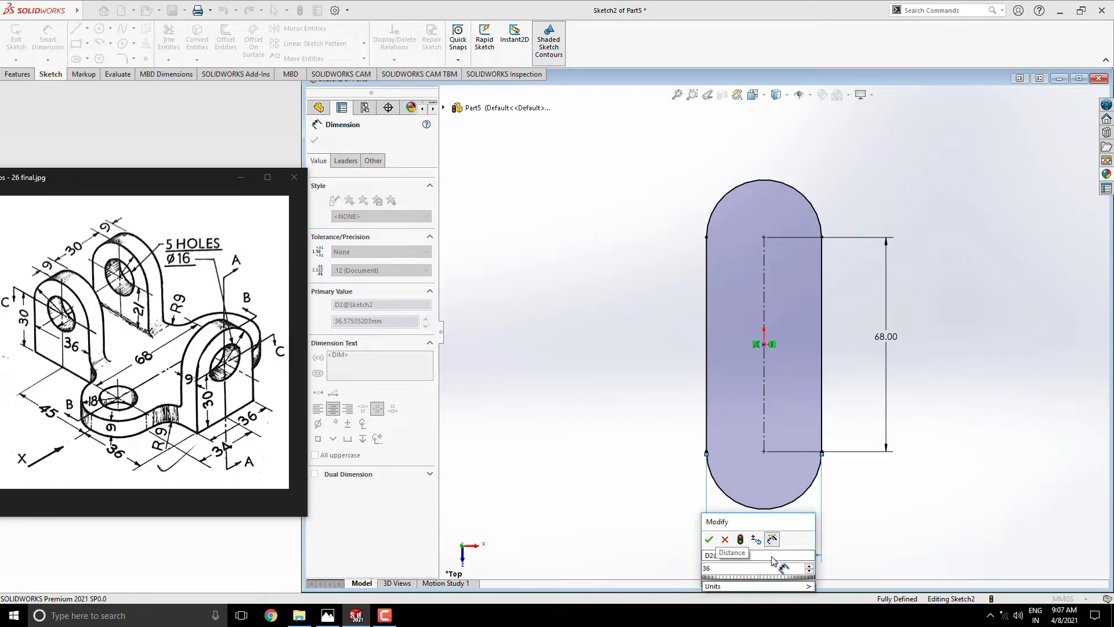
key(Return)
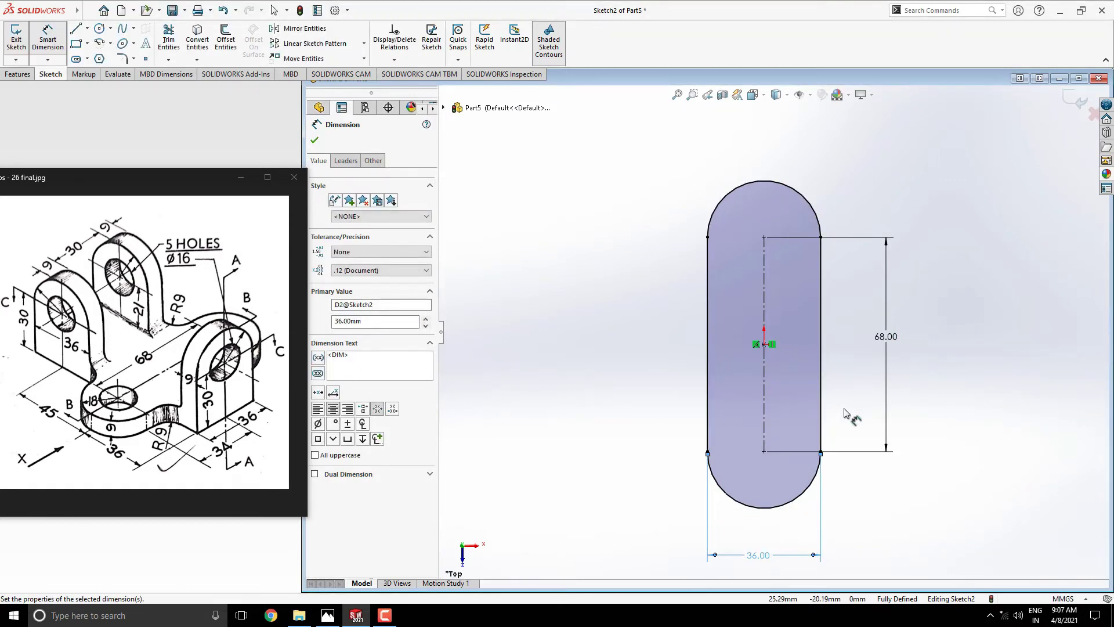
- Draw two Ø16 mm circles at the slot's upper and lower arc centres
click(517, 294)
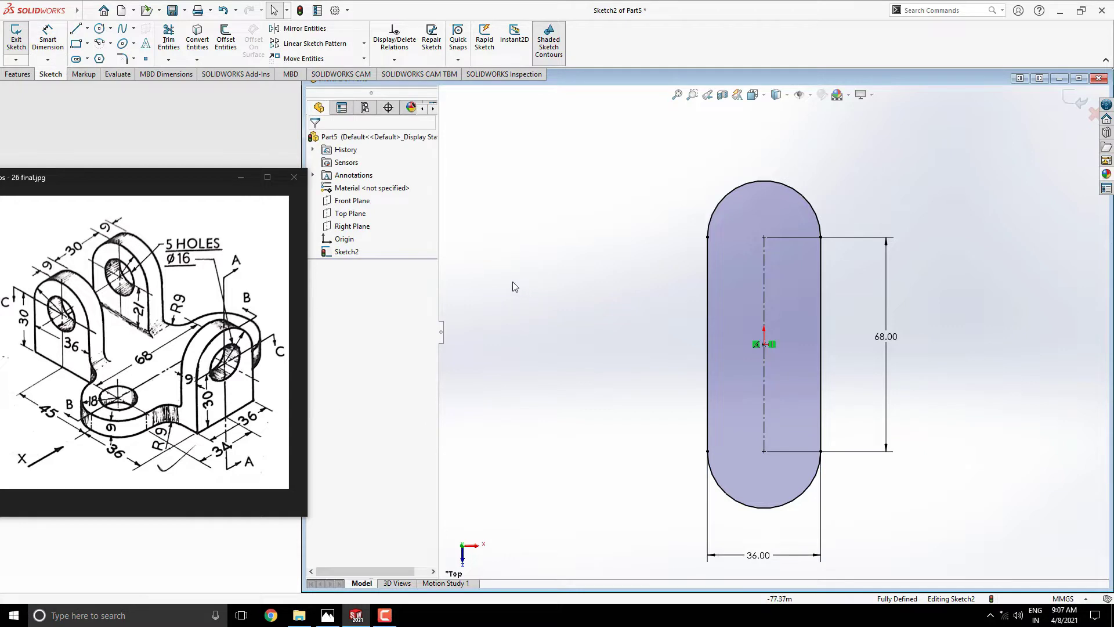
click(99, 28)
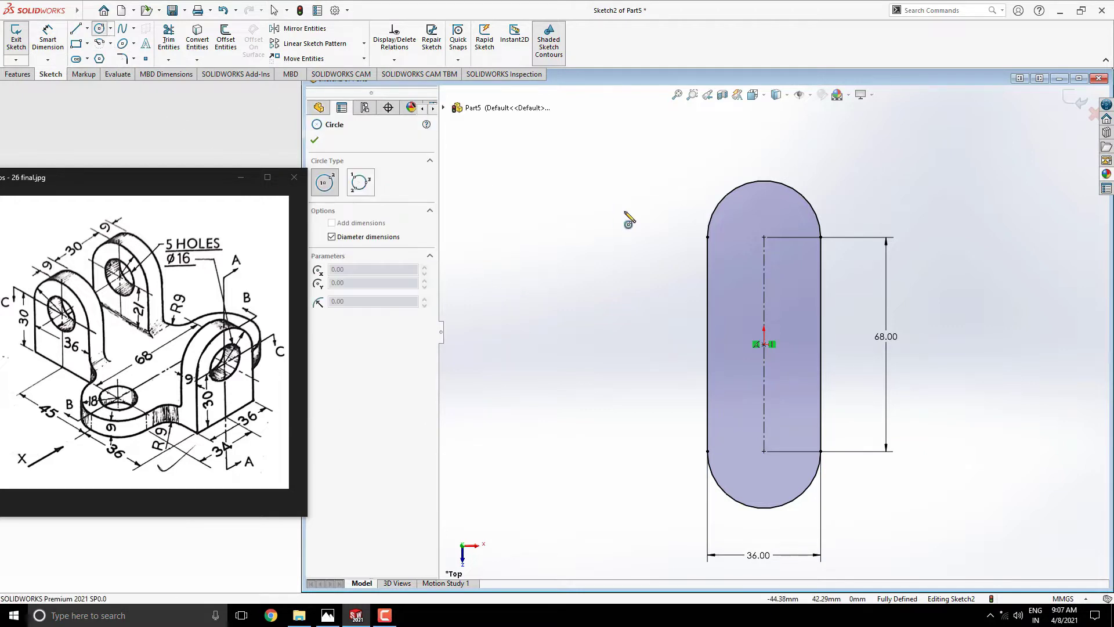
click(763, 237)
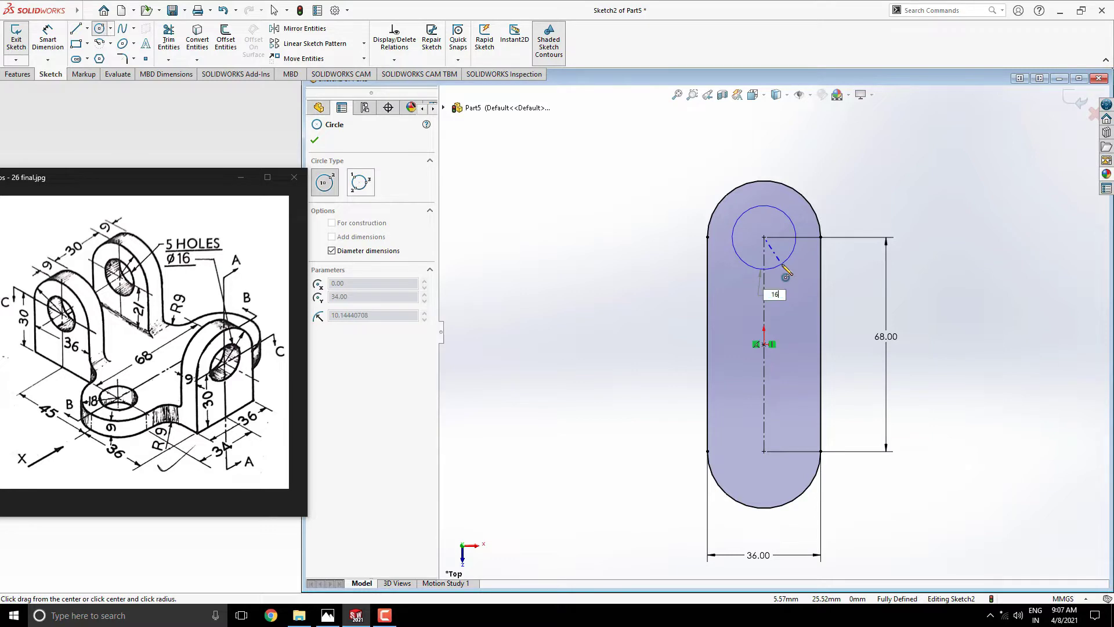
key(Return)
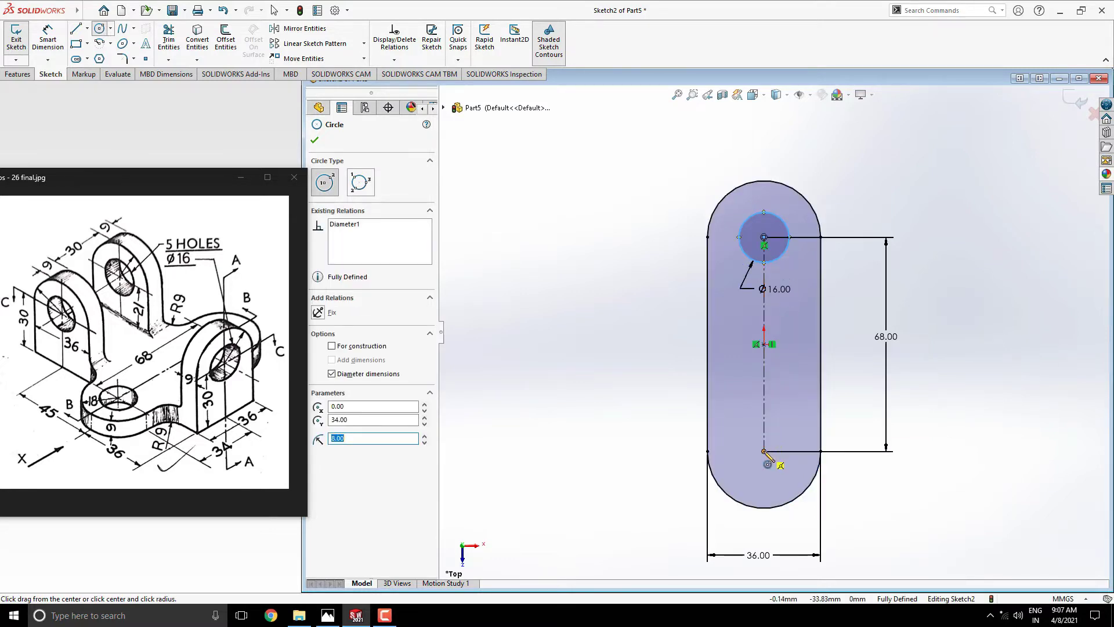
click(763, 451)
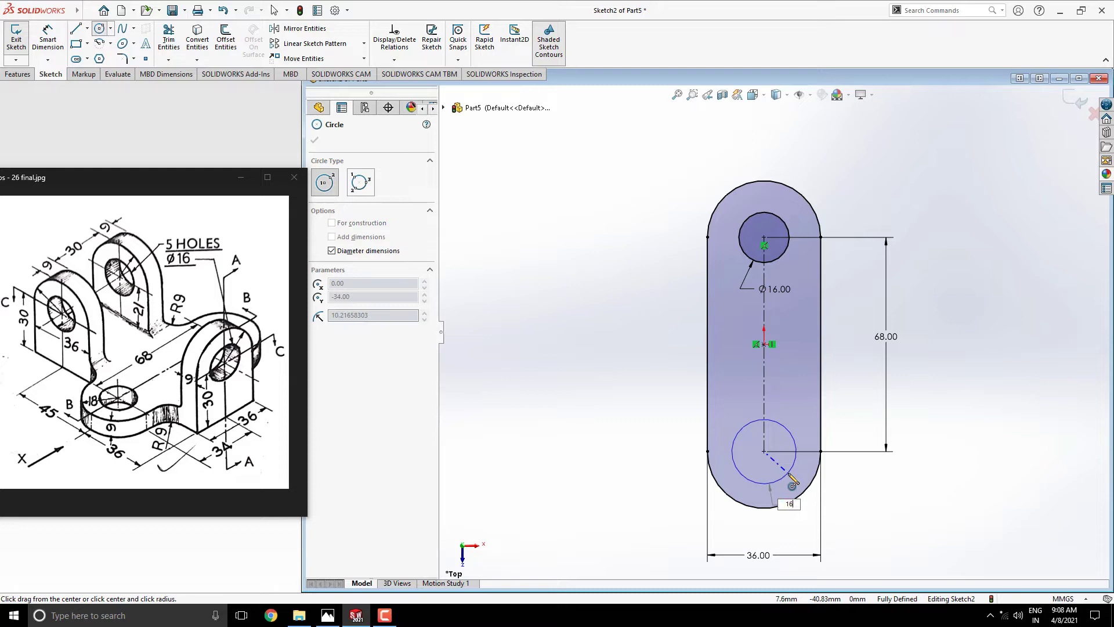
key(Return)
key(Escape)
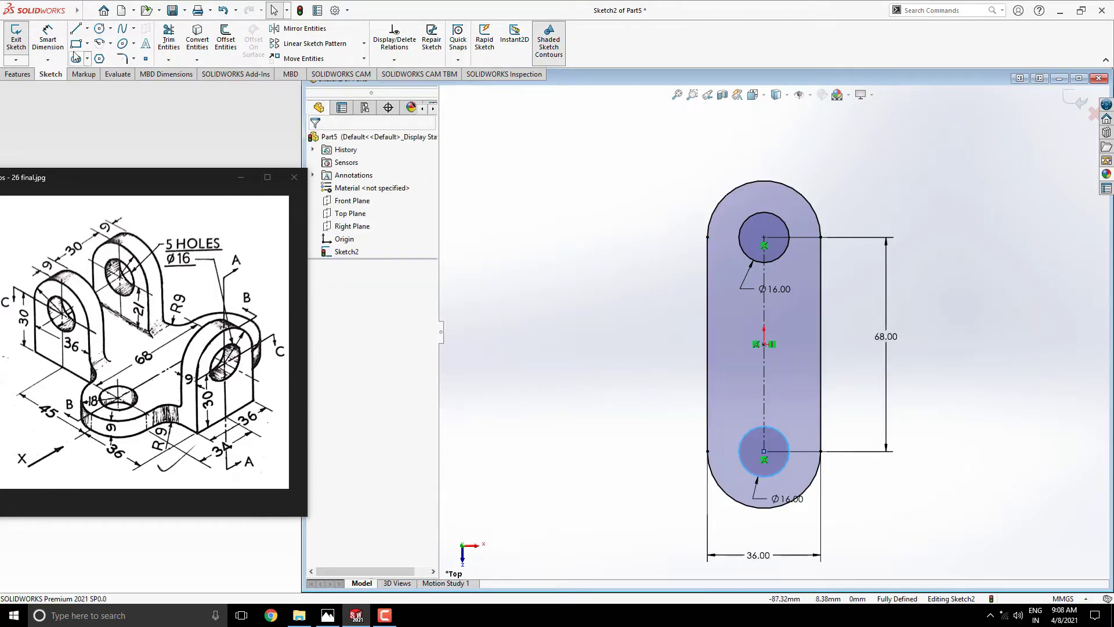
- Draw three lines forming a rectangular arm off the slot's left edge
key(l)
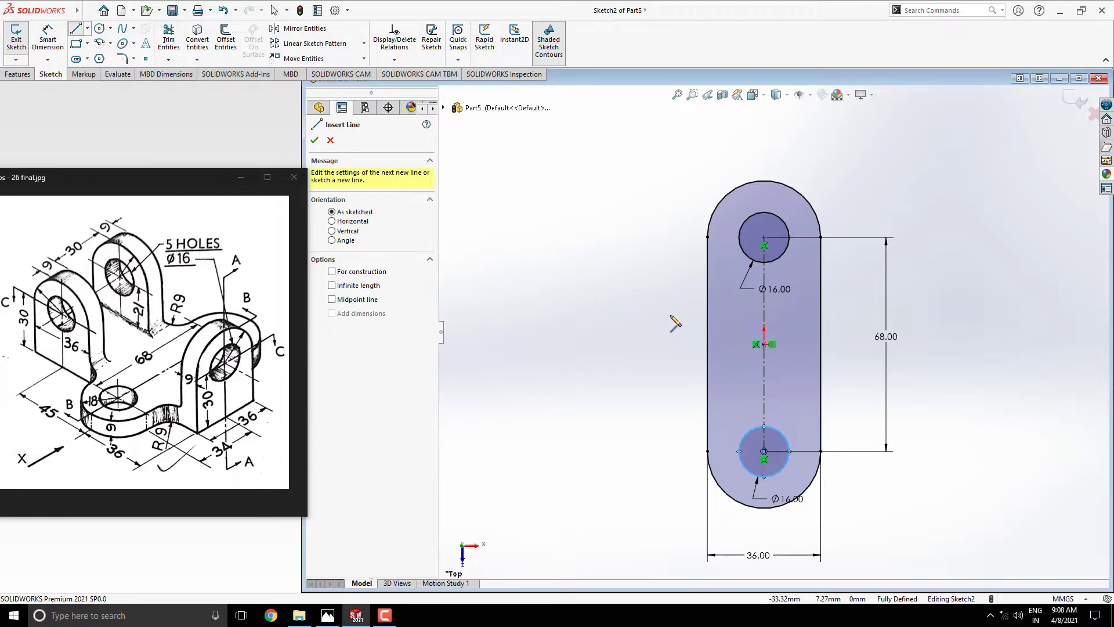
click(707, 290)
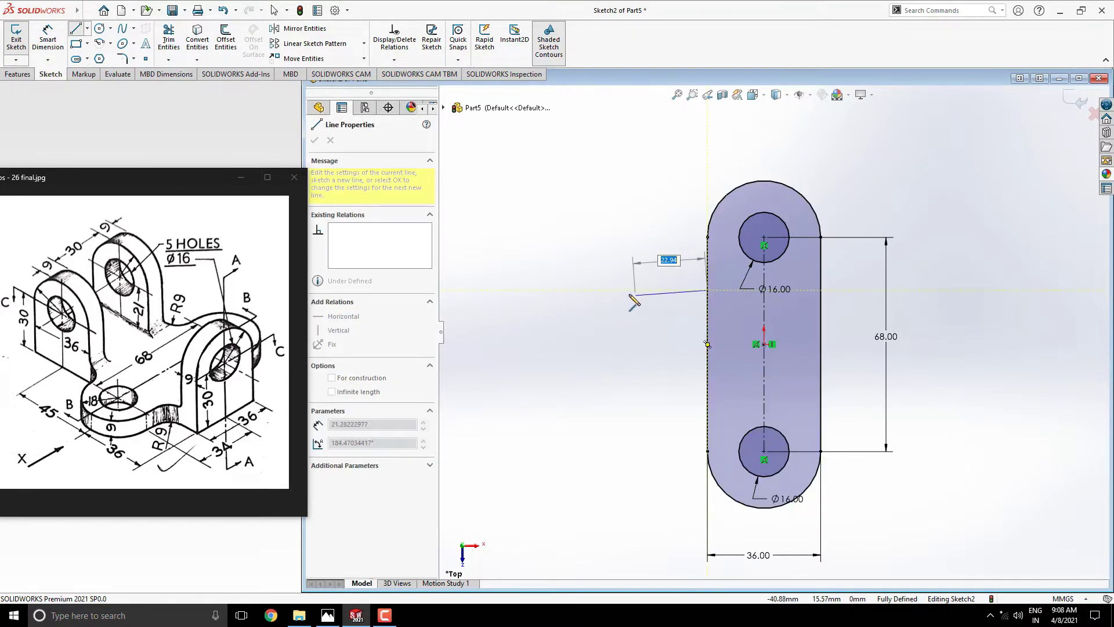
click(563, 289)
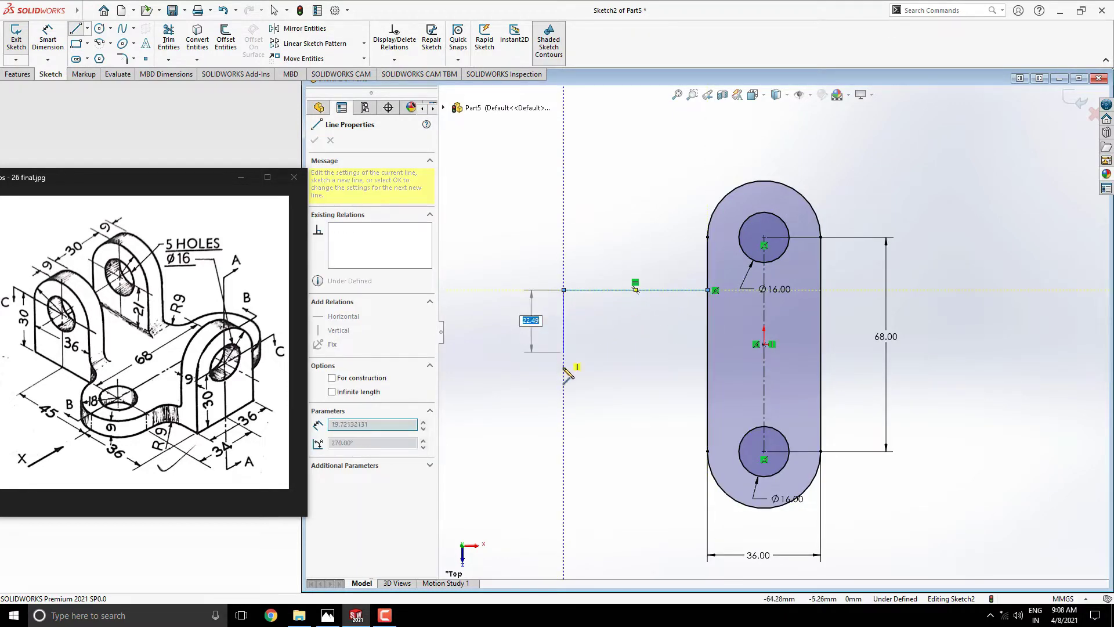
click(564, 405)
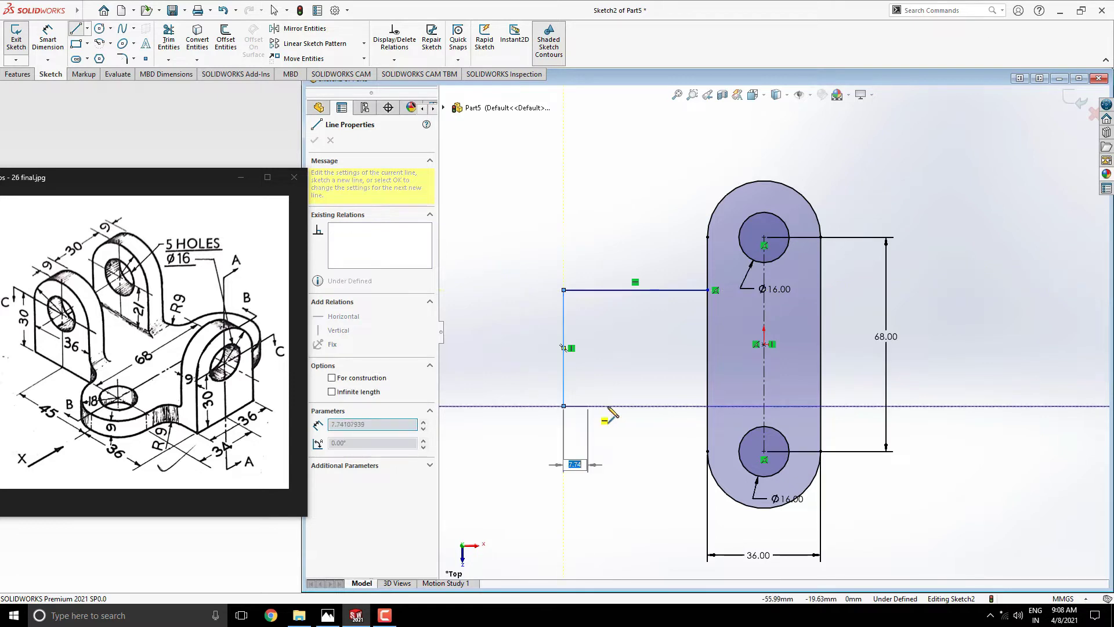
click(708, 406)
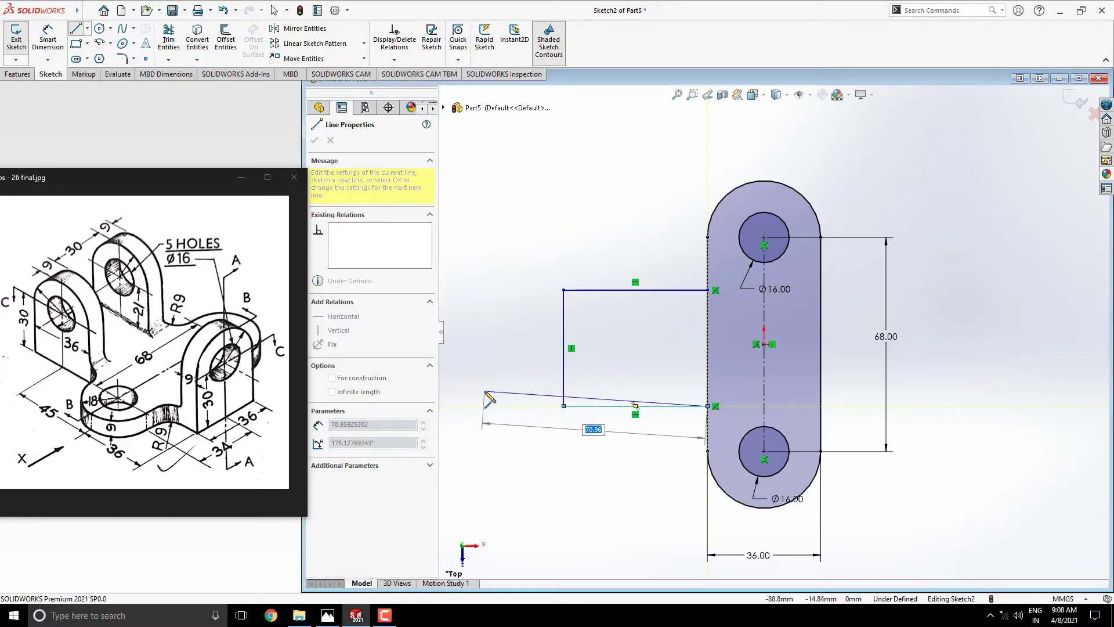
key(Escape)
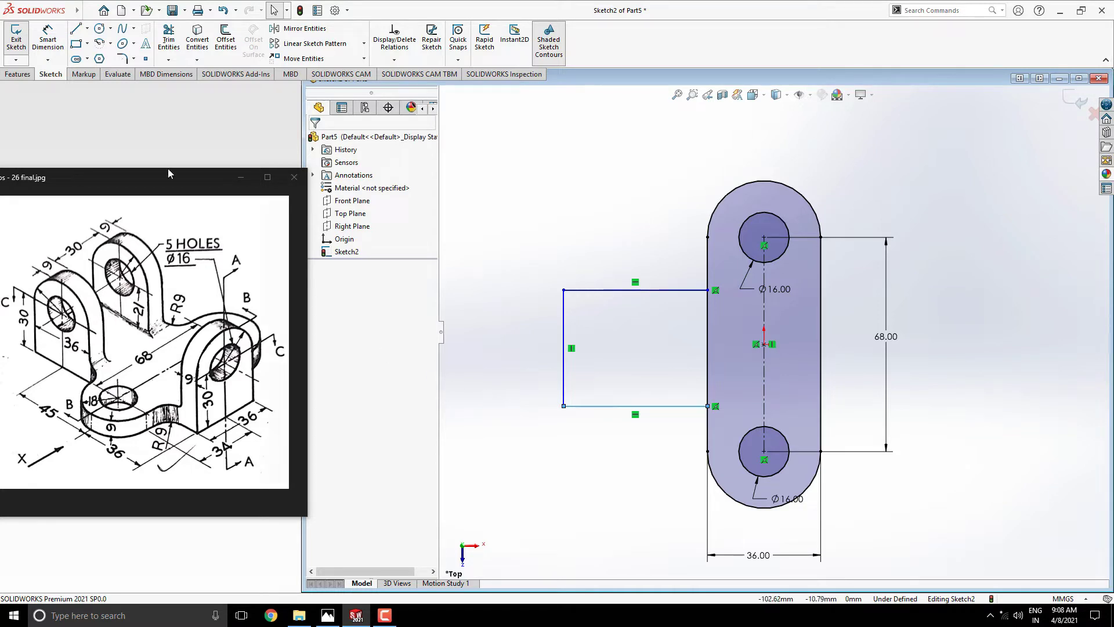
- Dimension the left arm 48 mm tall (9+30+9) and 63 mm (45+18) from the hole centre
click(47, 38)
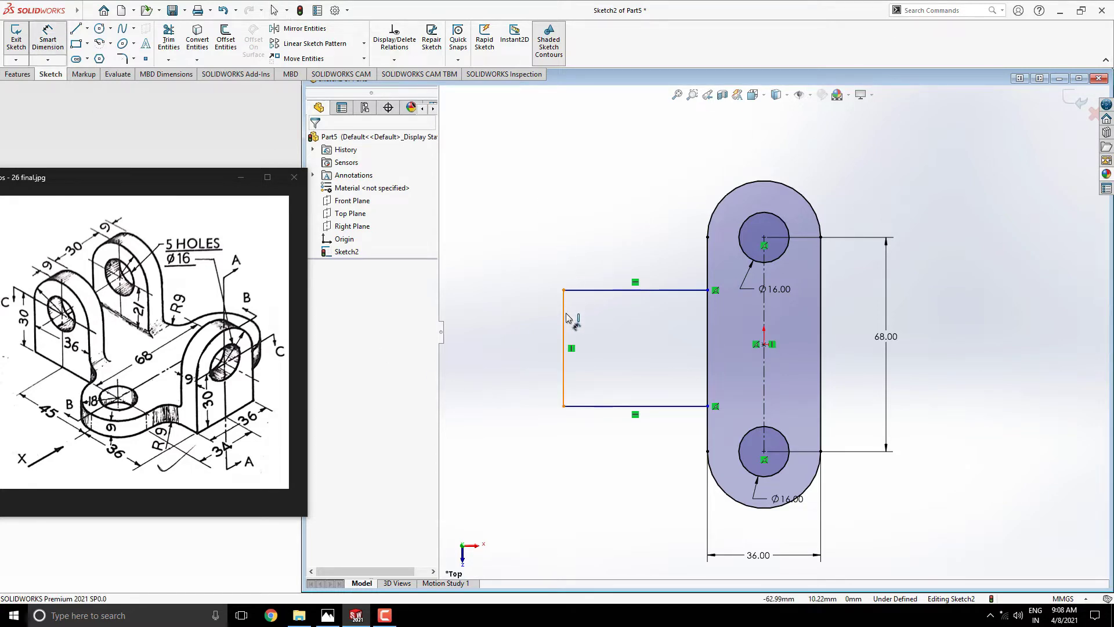
click(567, 316)
click(527, 336)
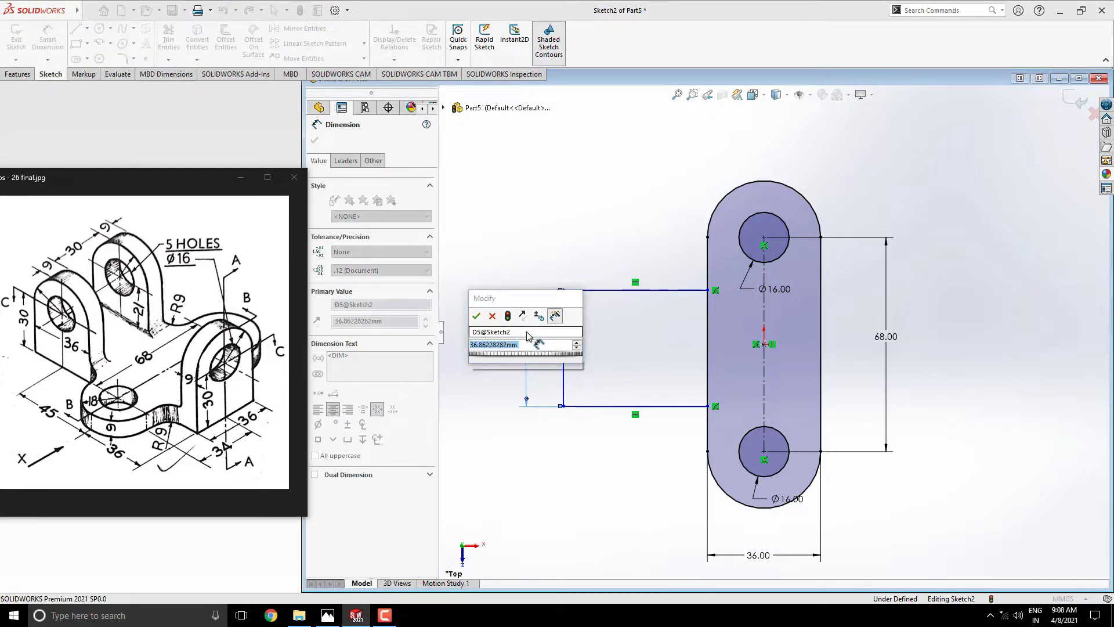
text(9+30+9)
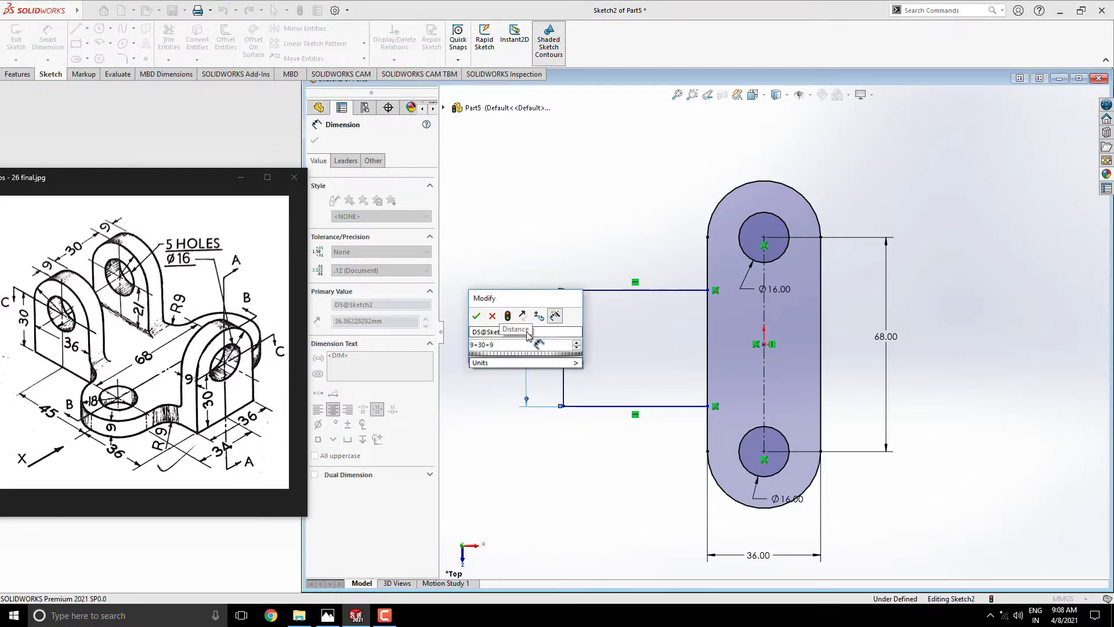
key(Return)
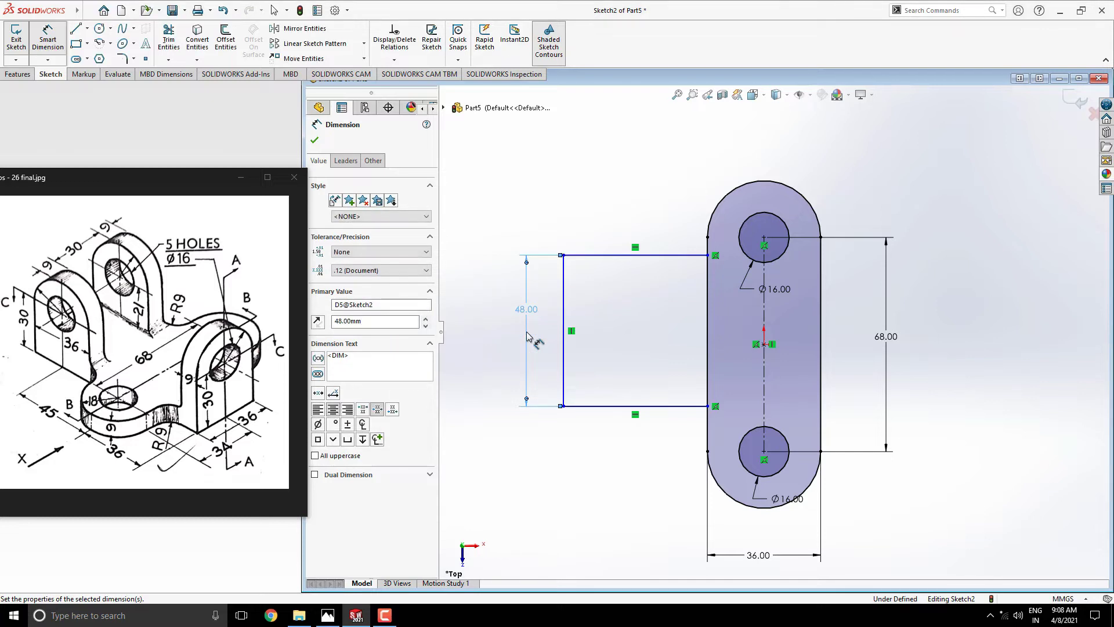
click(563, 375)
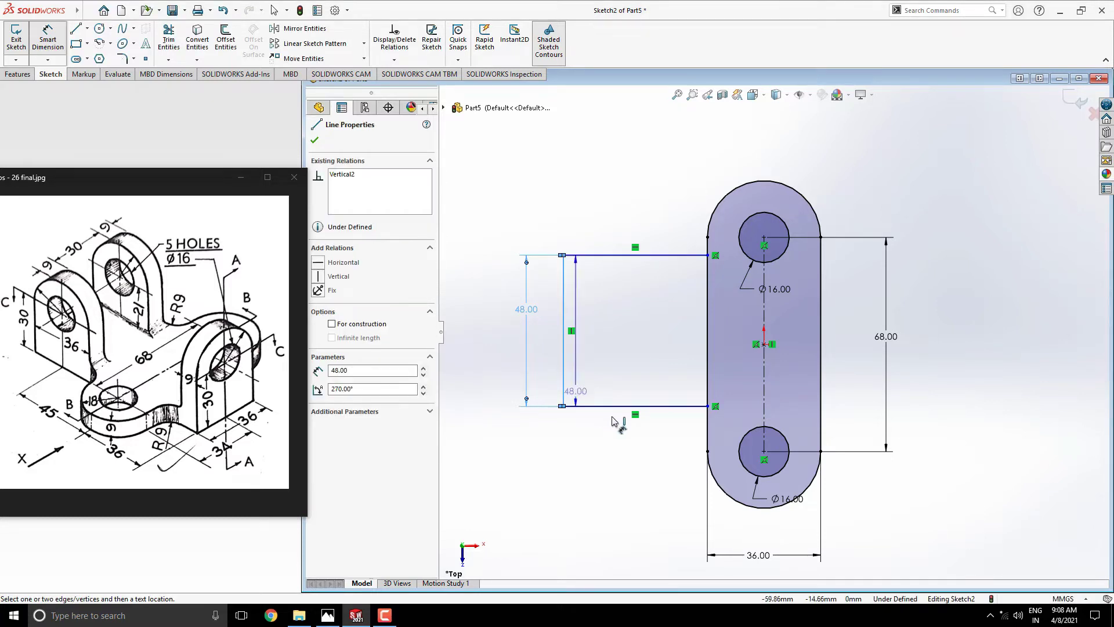
click(763, 451)
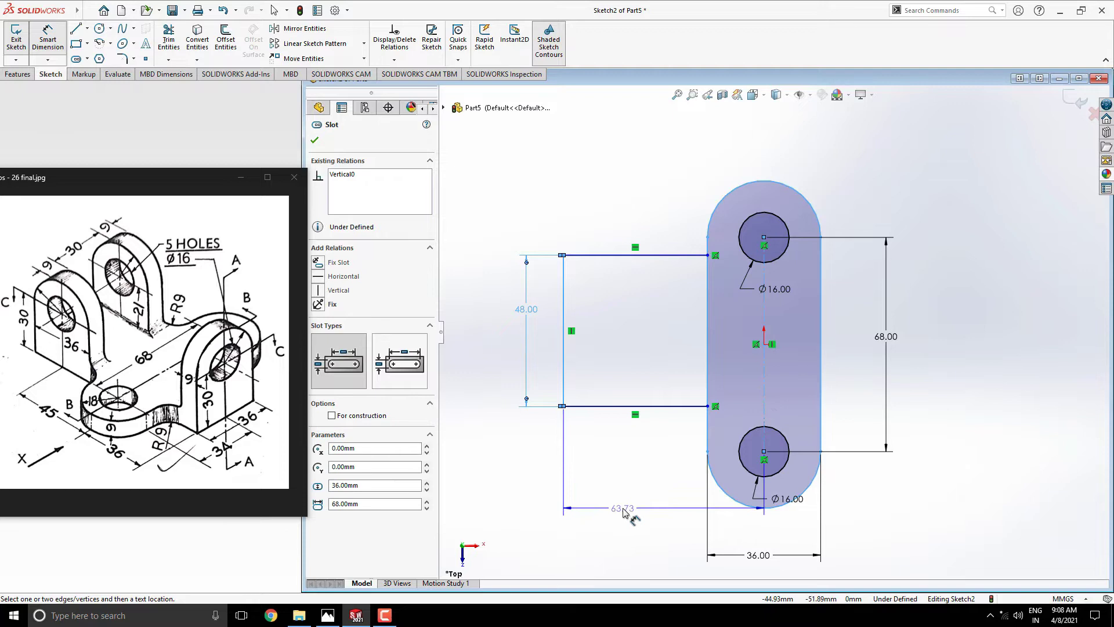
click(627, 510)
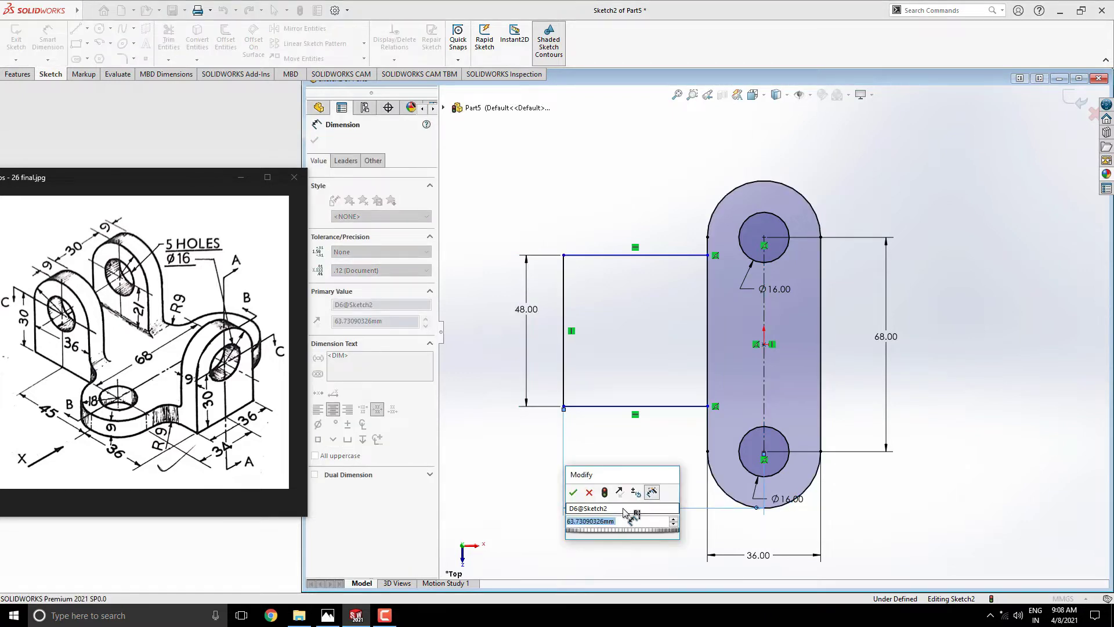
text(45+)
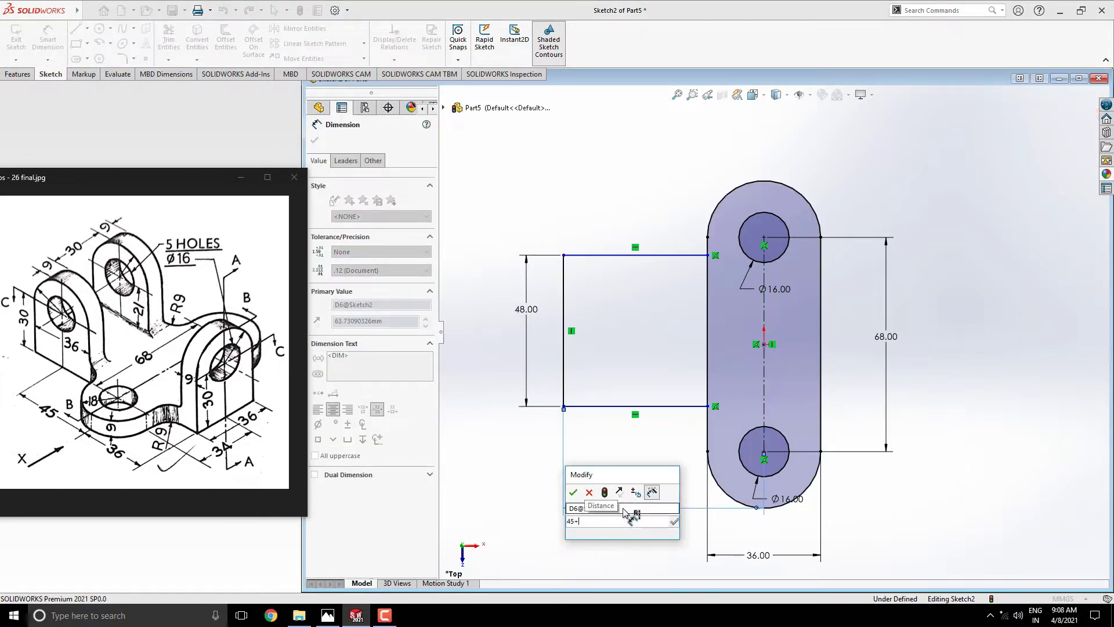
text(18)
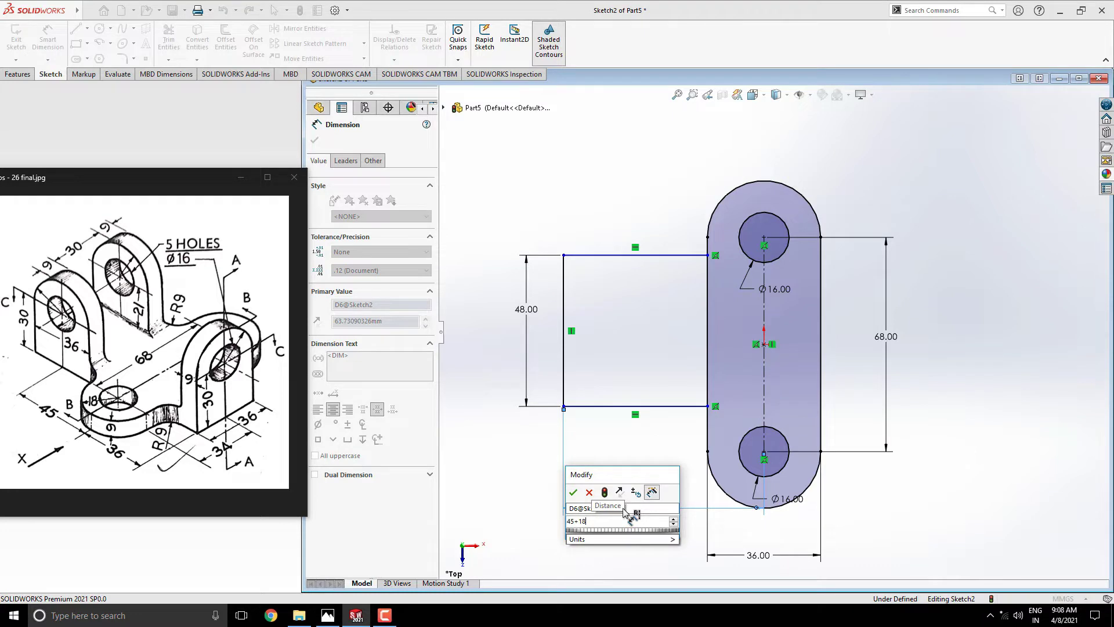
key(Return)
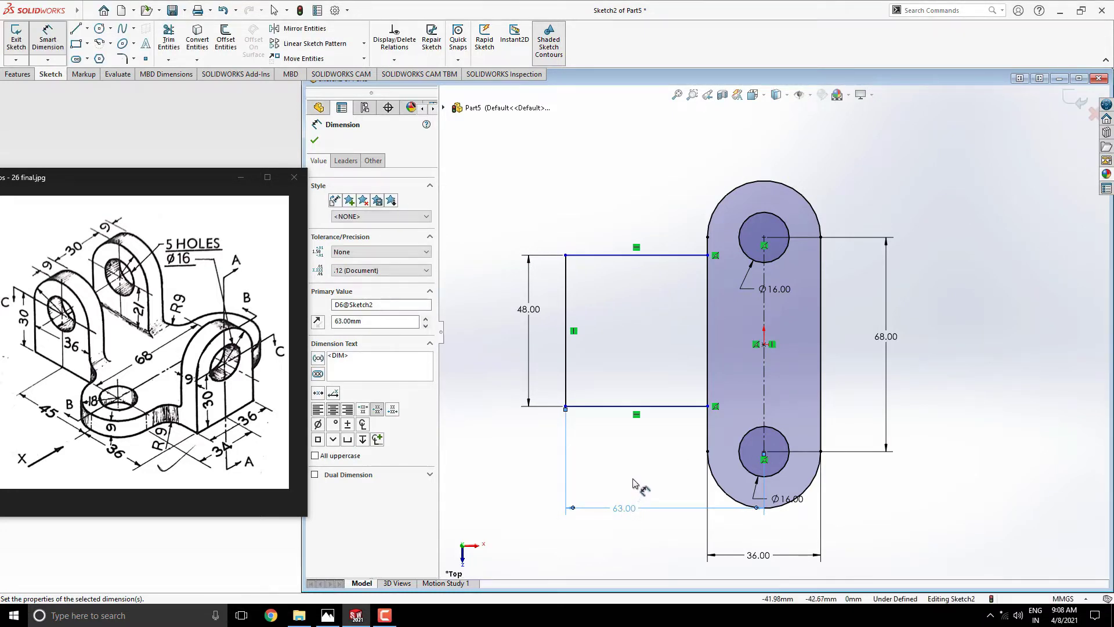
key(Escape)
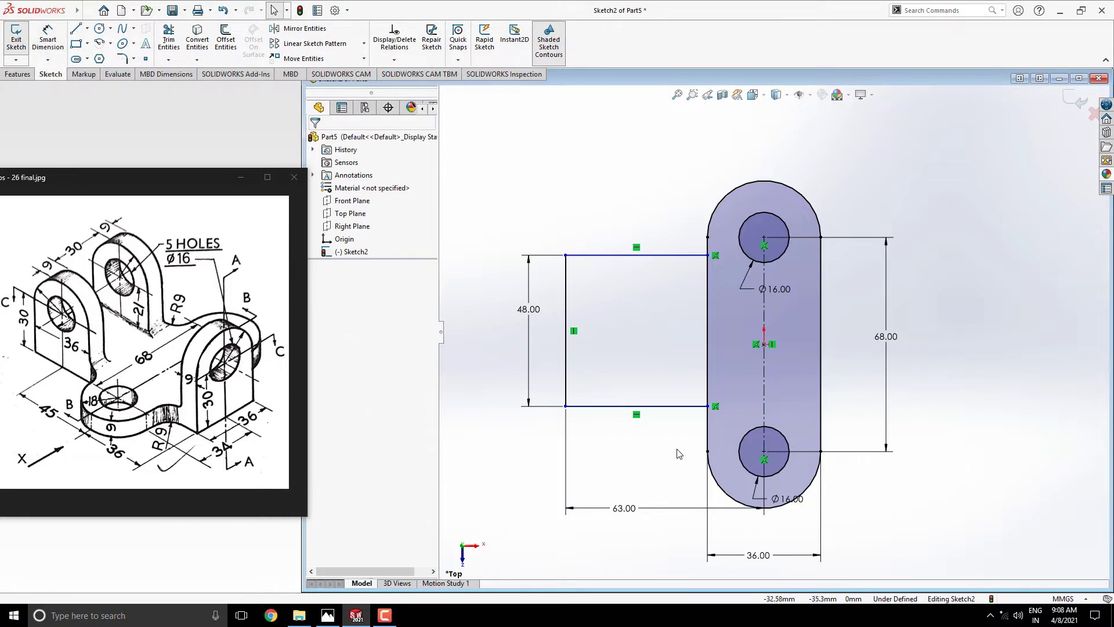
- Add a Horizontal relation between the slot centre and the left arm's edge midpoint
click(764, 355)
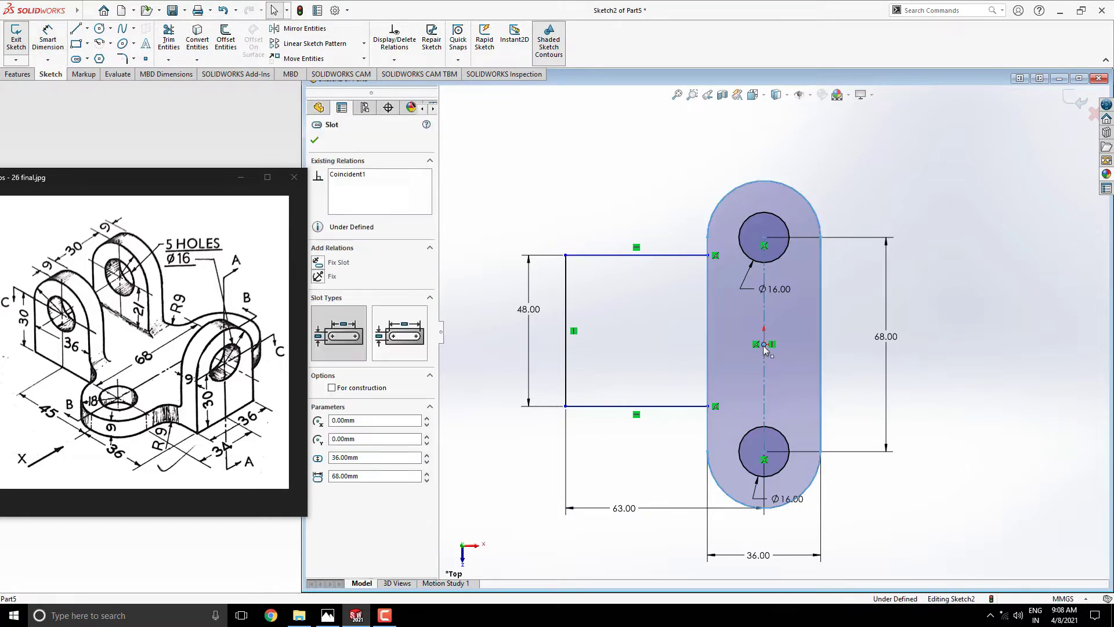
ctrl+click(565, 331)
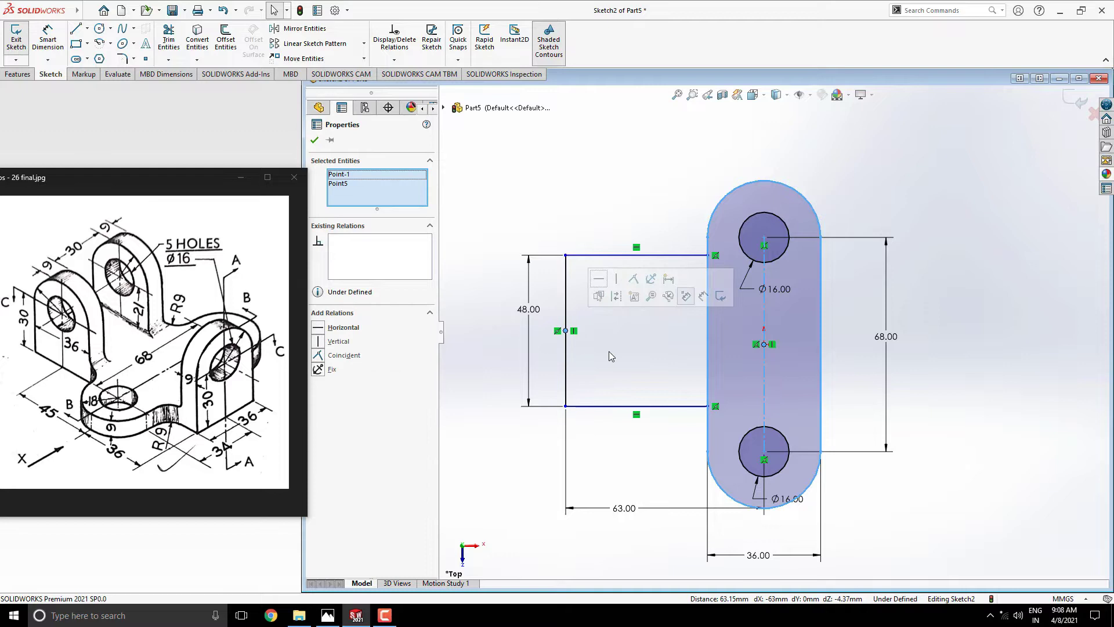
click(343, 329)
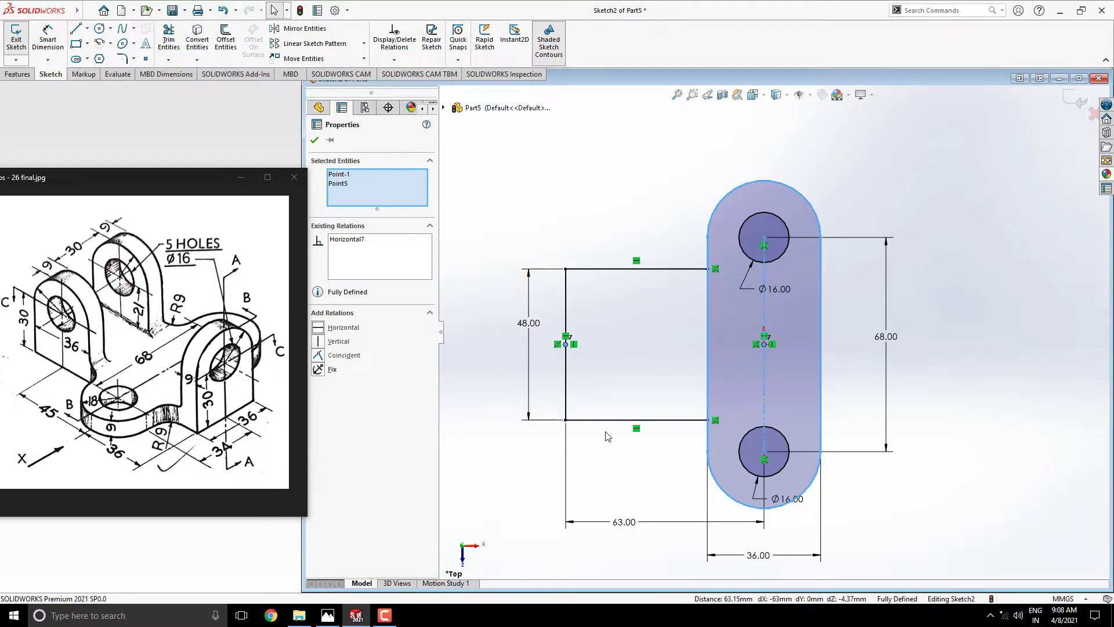
click(586, 397)
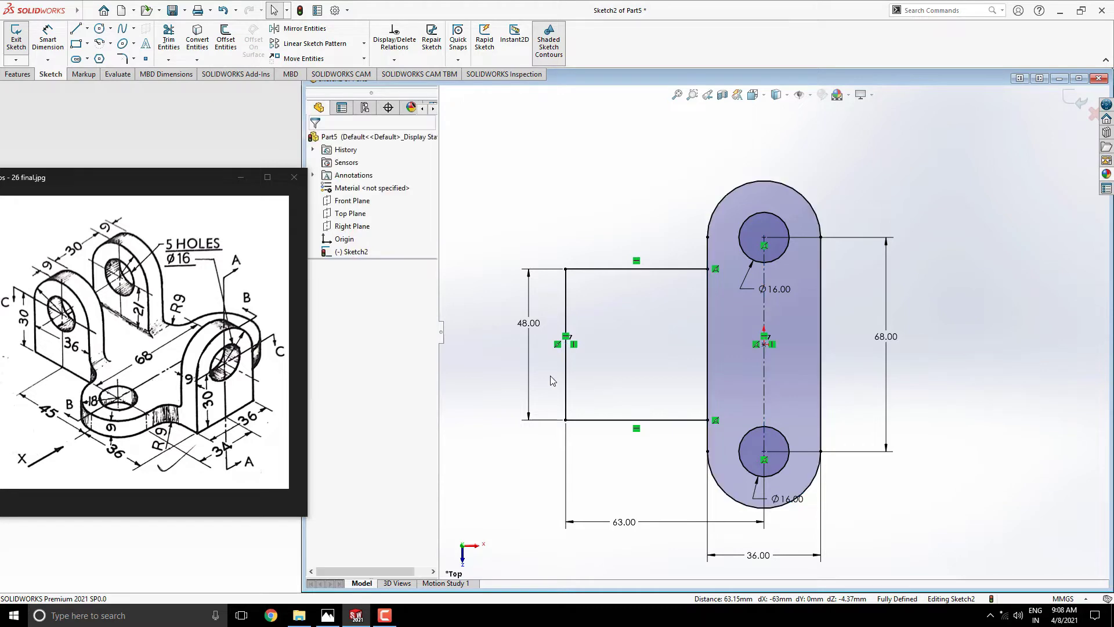
- Draw lines forming a rectangular arm off the slot's right edge
click(75, 28)
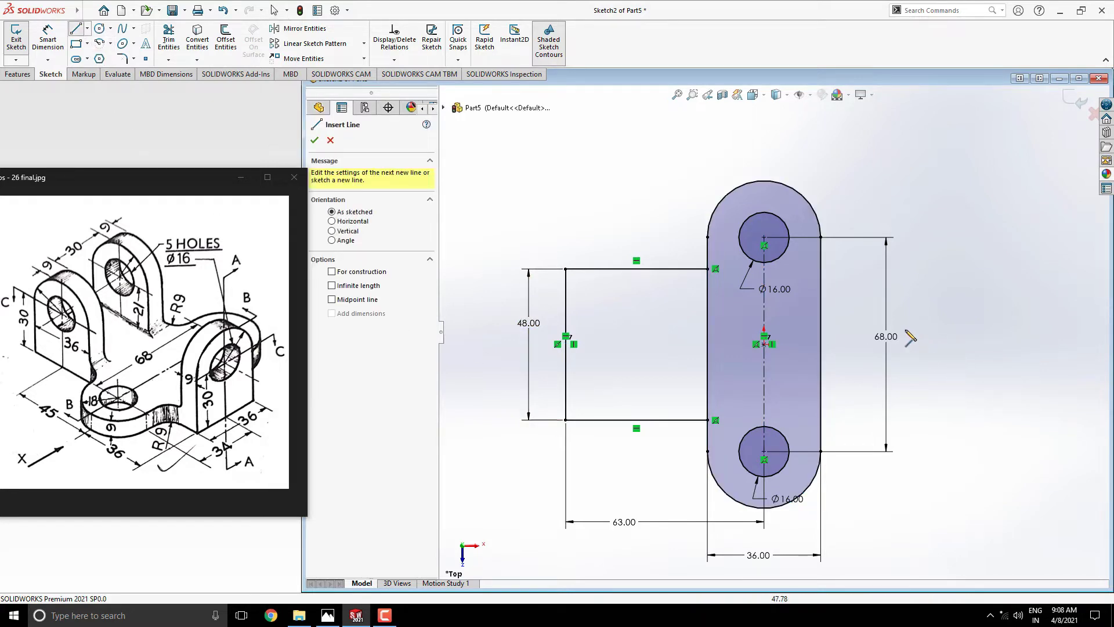
click(820, 344)
click(820, 292)
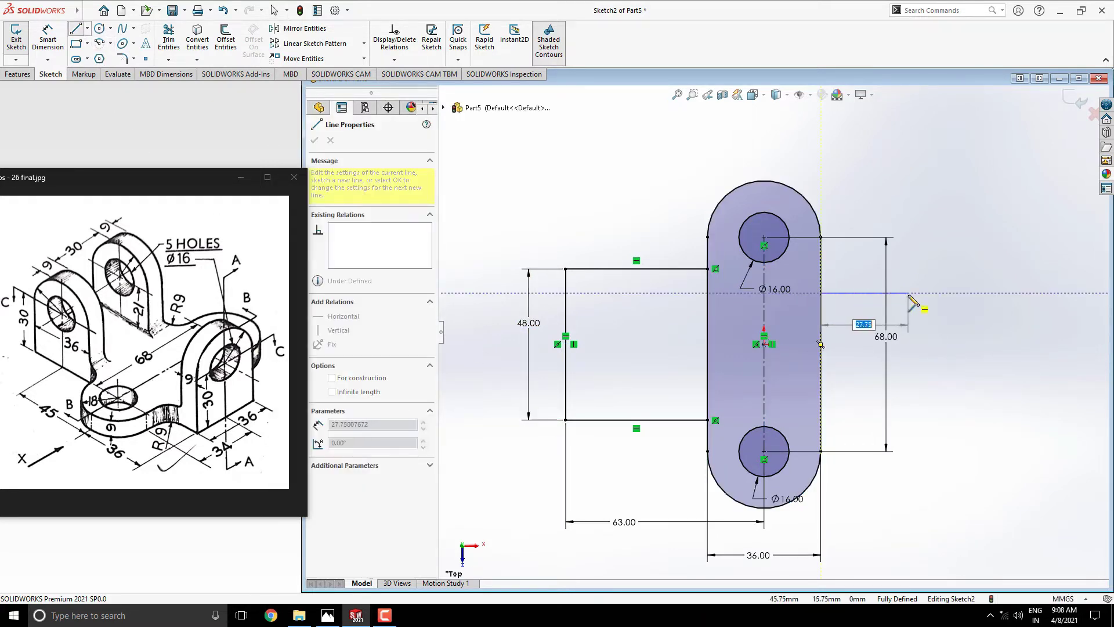
click(908, 292)
click(908, 420)
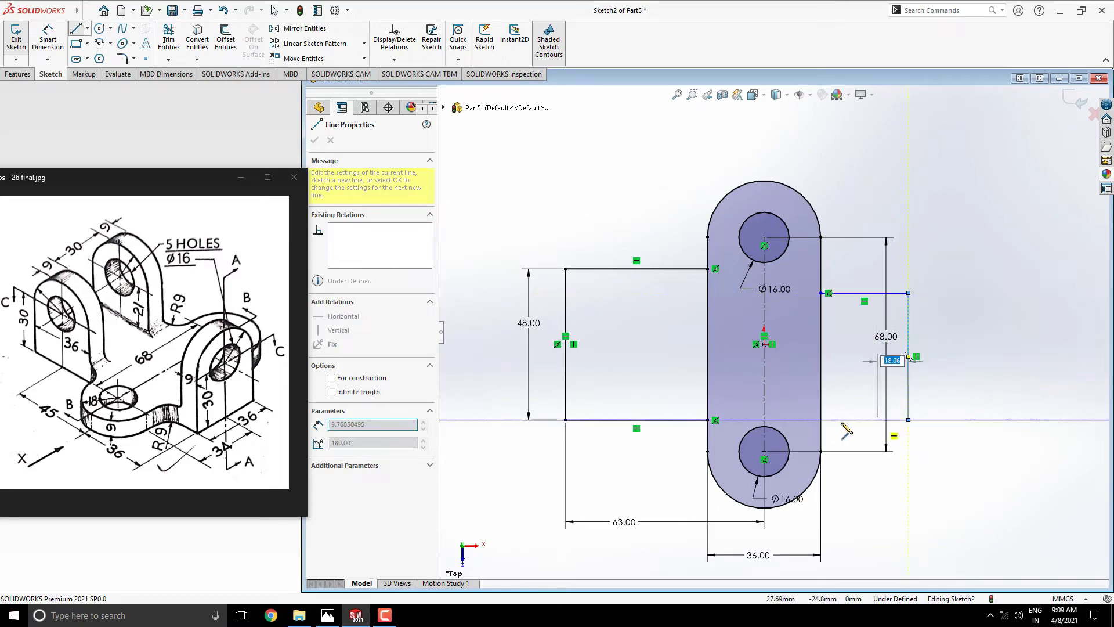
click(820, 419)
key(Escape)
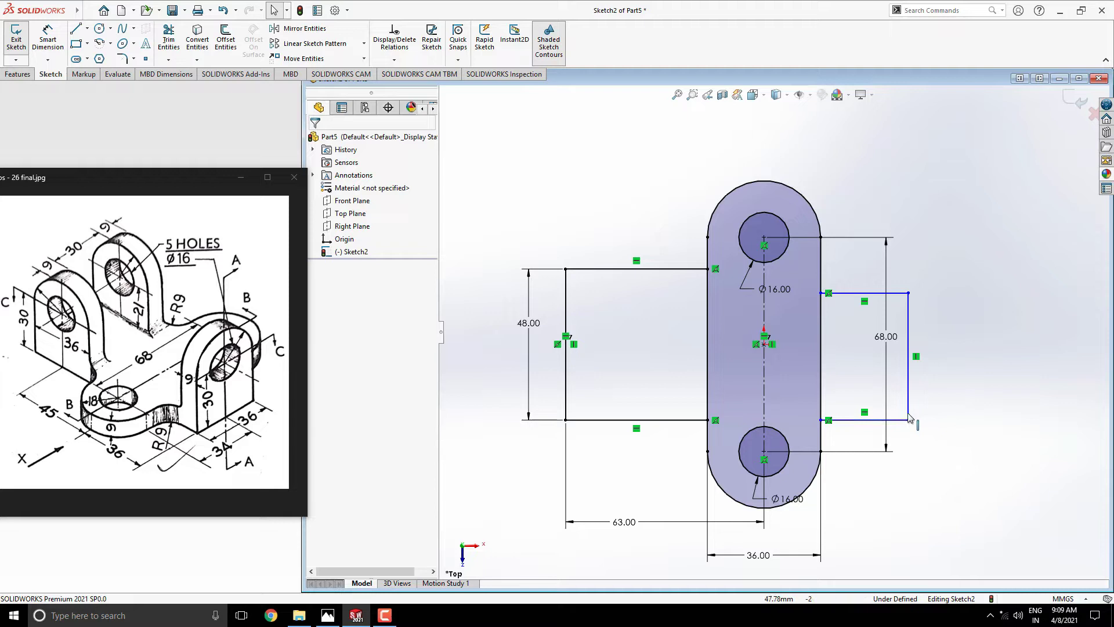
- Dimension the right arm 36 mm from the slot centre and 36 mm tall
click(48, 39)
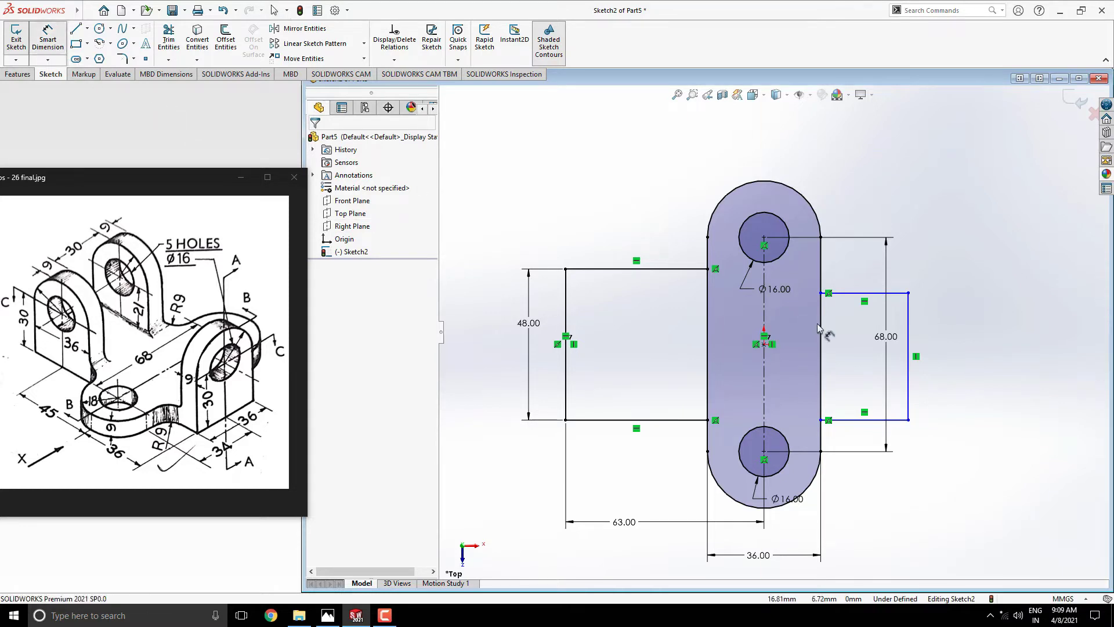
click(766, 385)
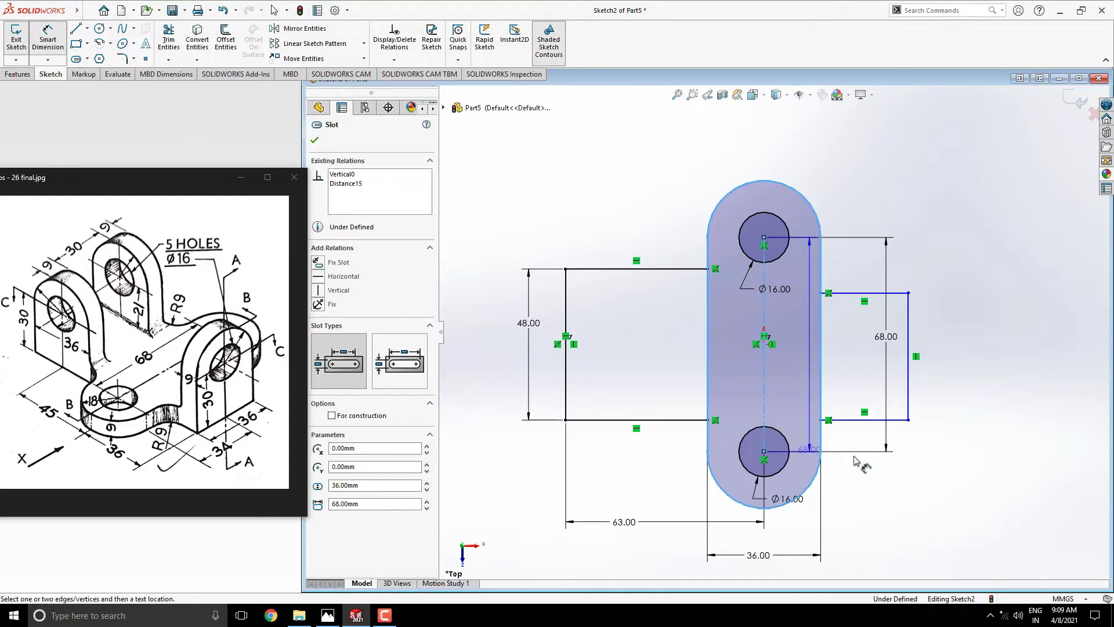
click(908, 419)
click(865, 522)
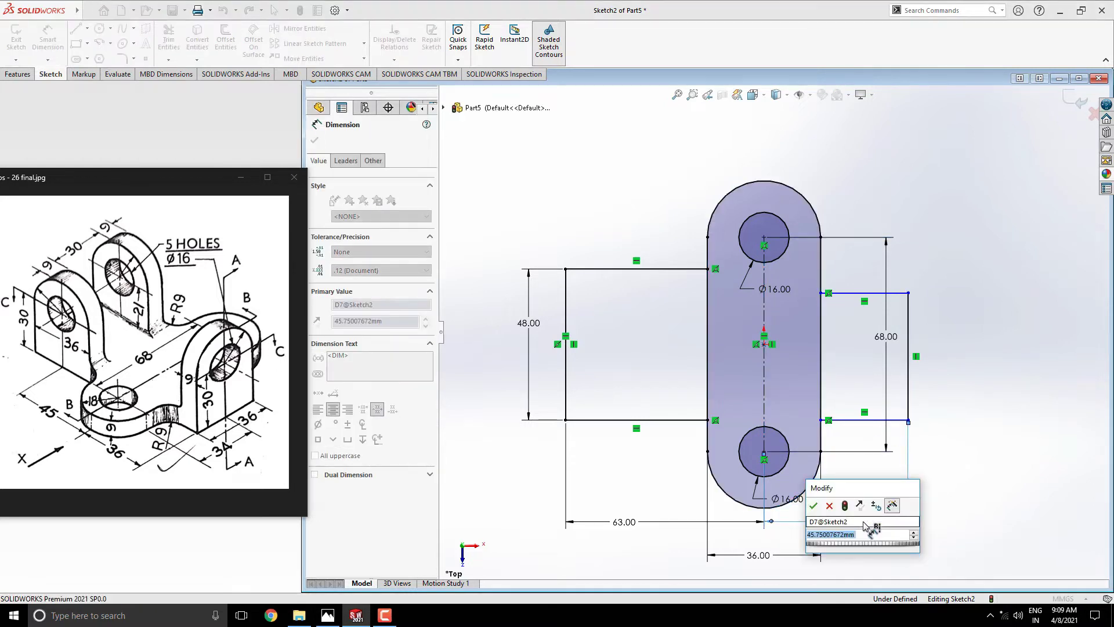
text(36)
key(Return)
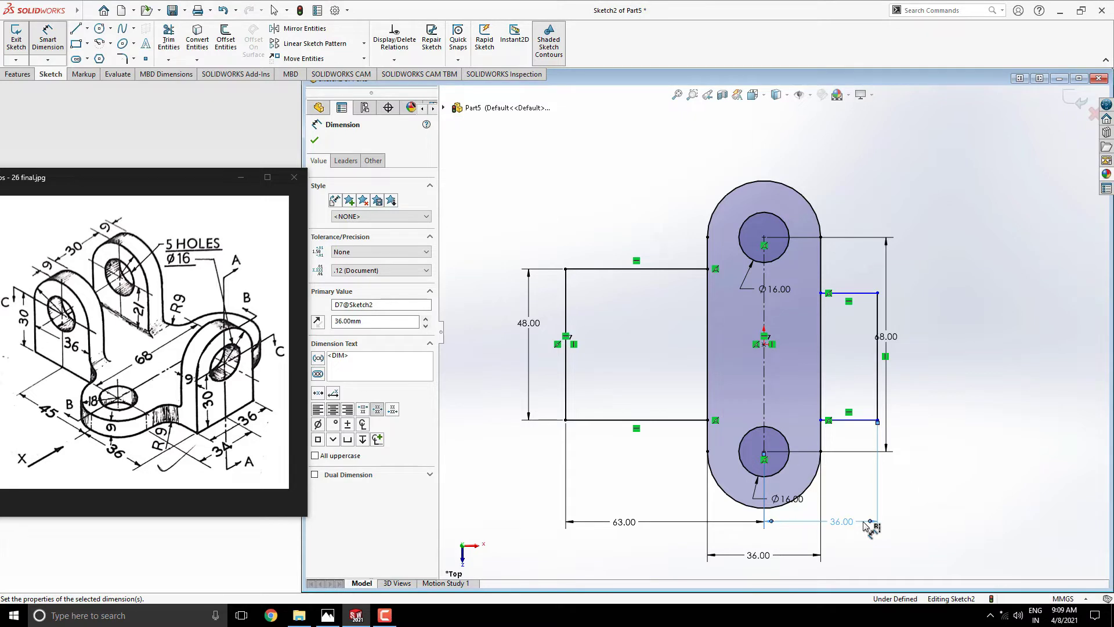
click(878, 397)
click(934, 376)
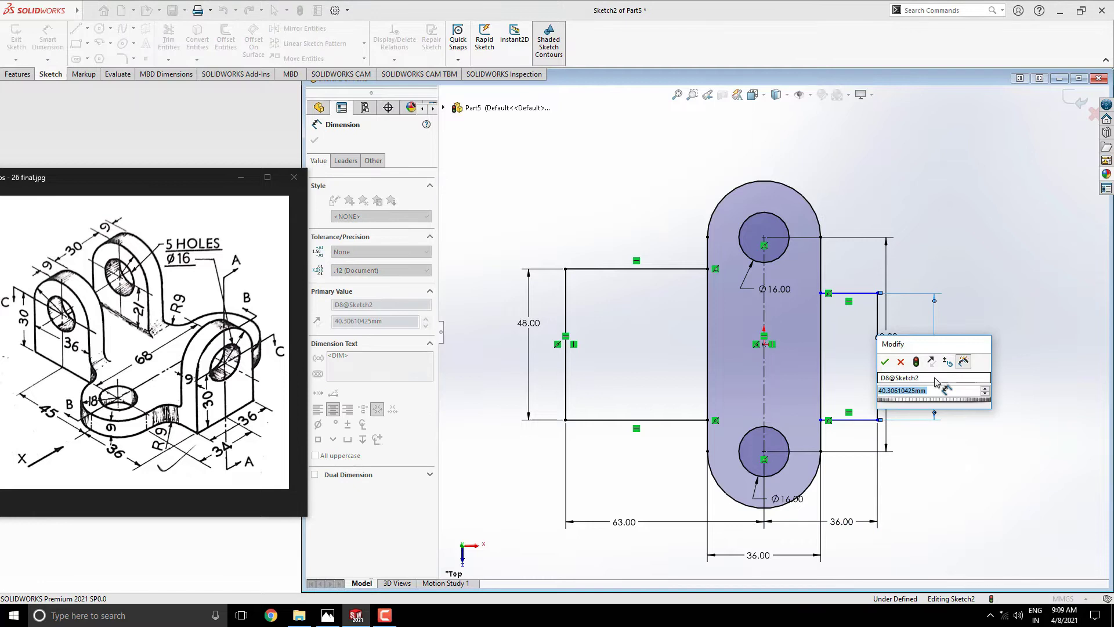
text(36)
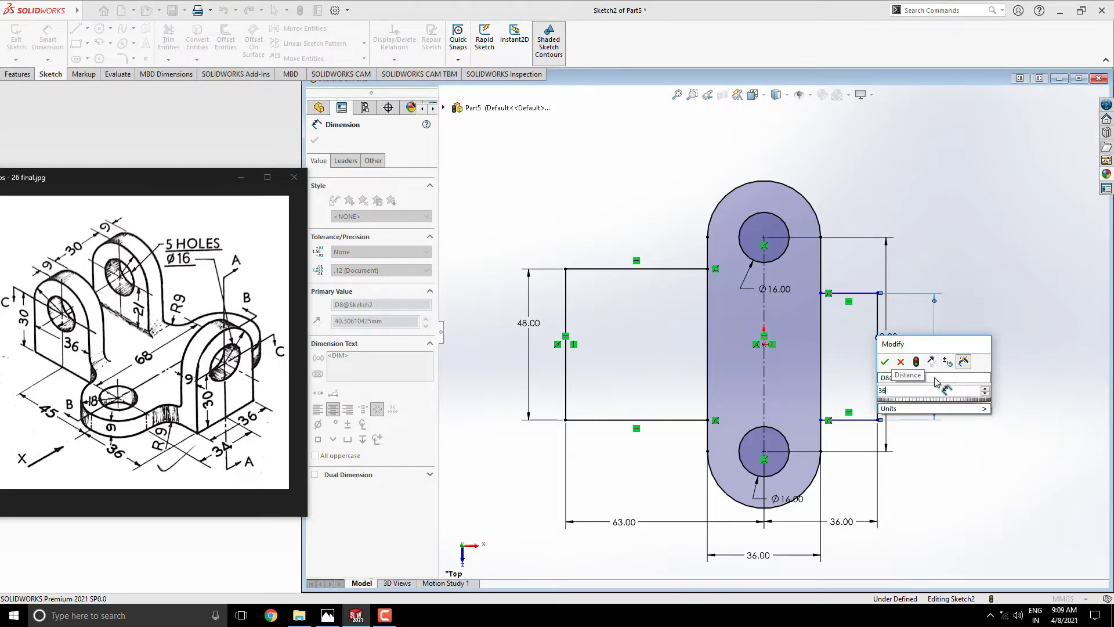
key(Return)
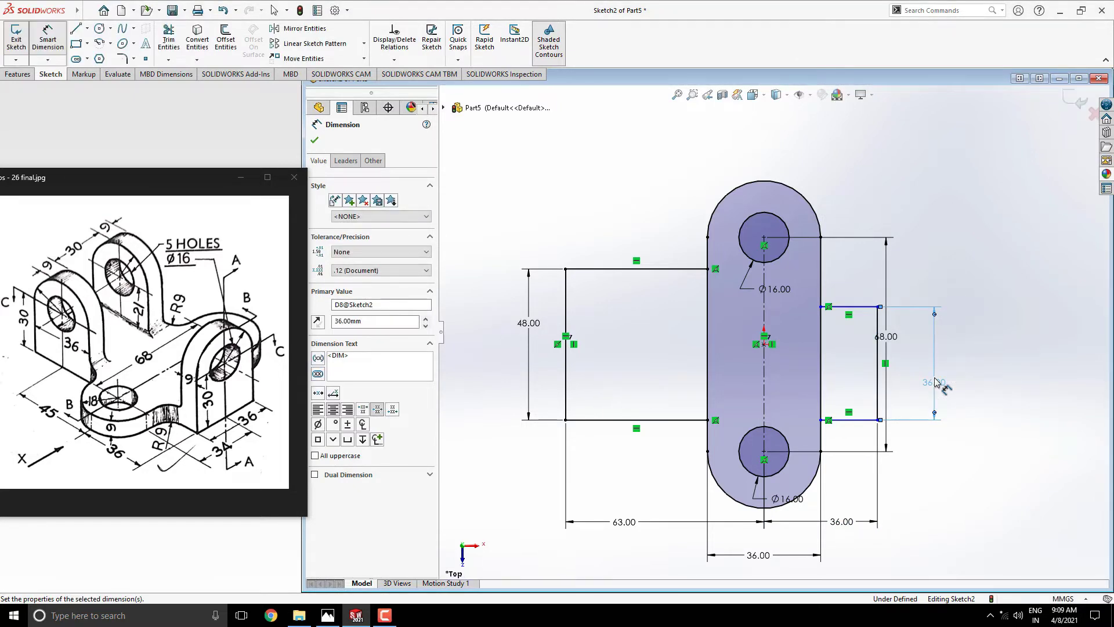
scroll(935, 360, down, 1)
key(Escape)
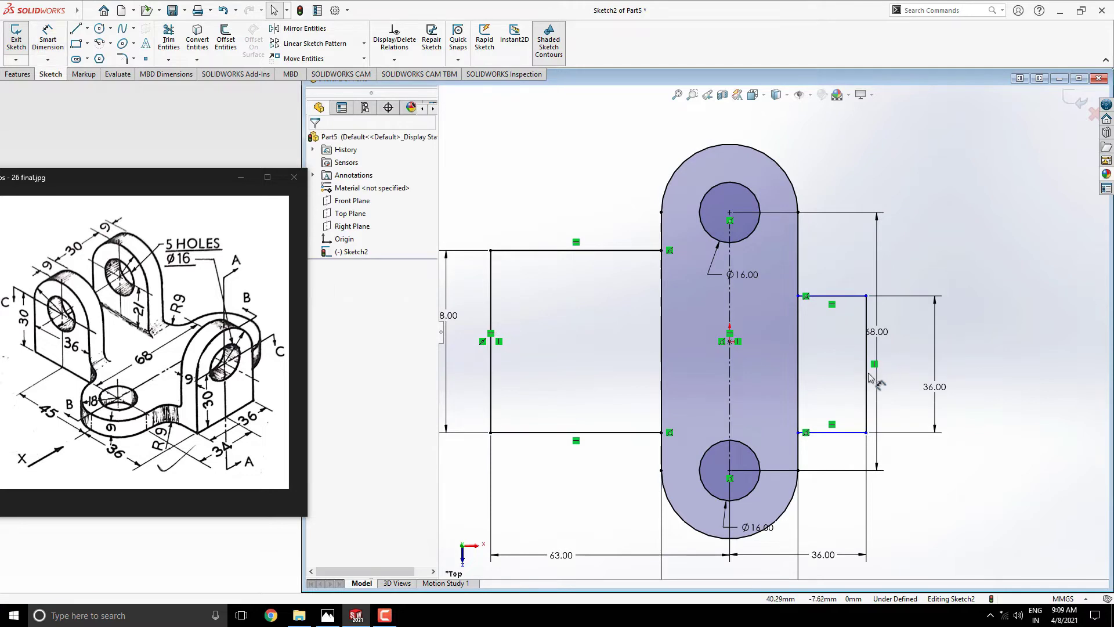
- Add a Horizontal relation between the slot centre and the right edge's midpoint
click(731, 343)
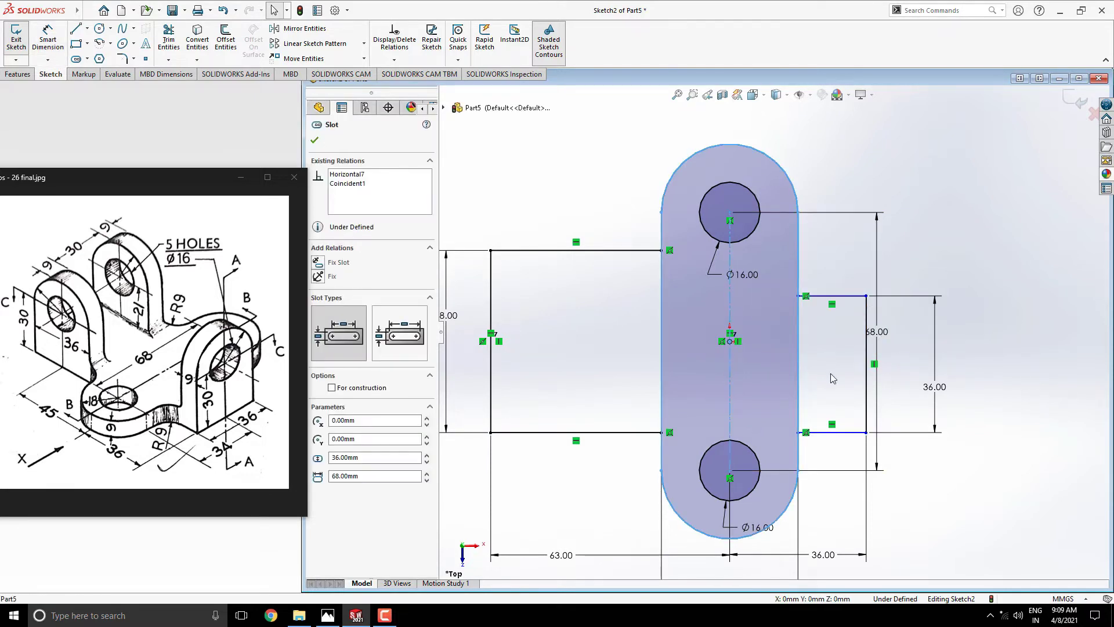
ctrl+click(866, 365)
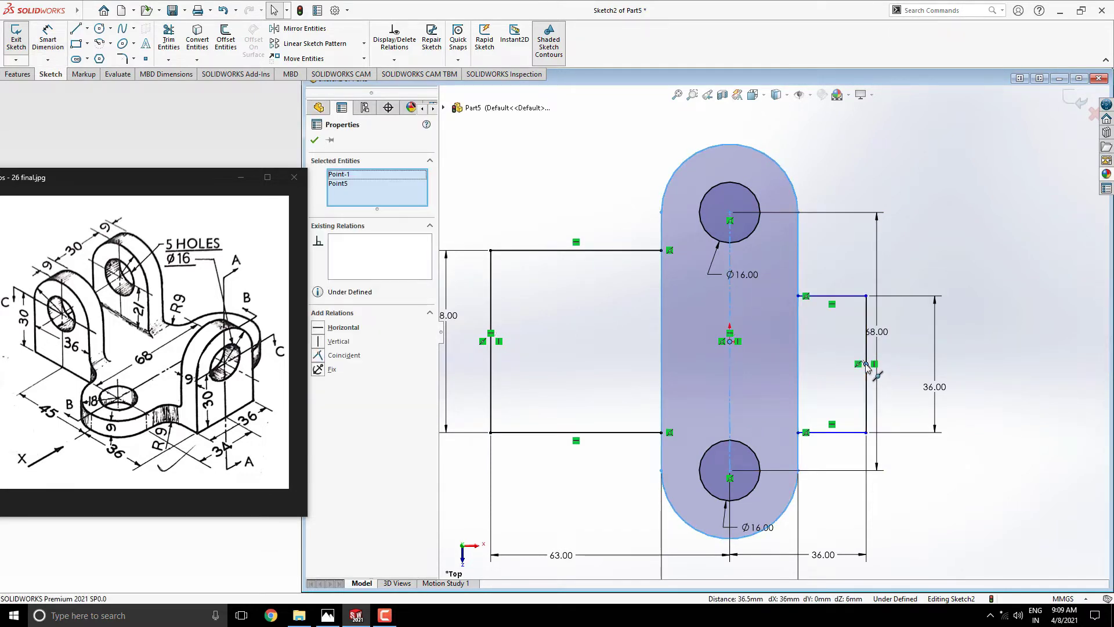
click(343, 328)
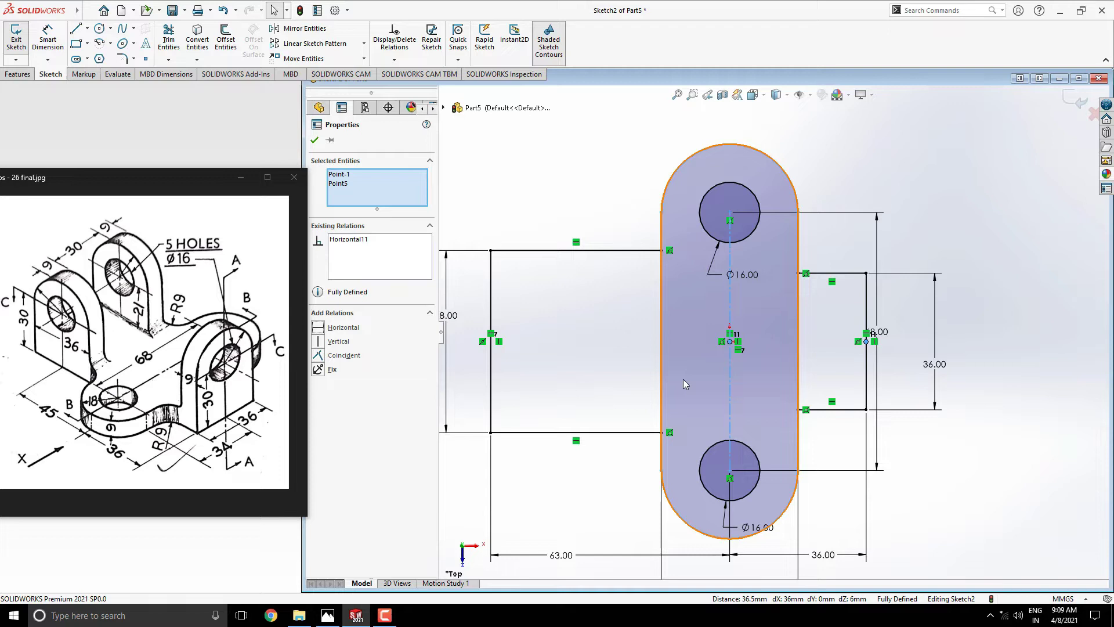
click(314, 141)
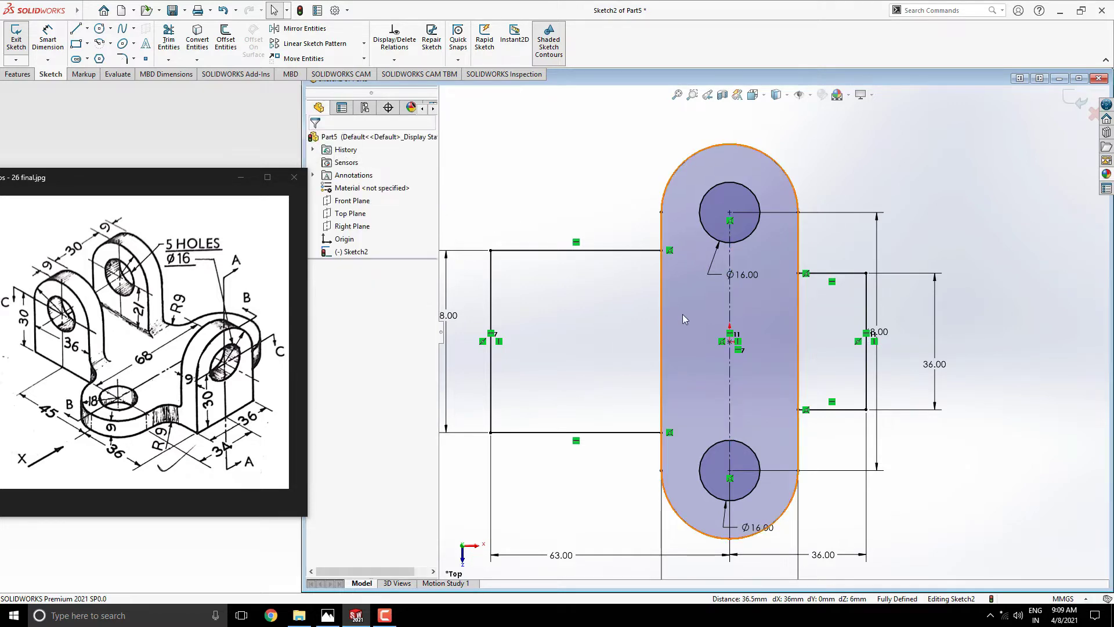
scroll(775, 334, up, 2)
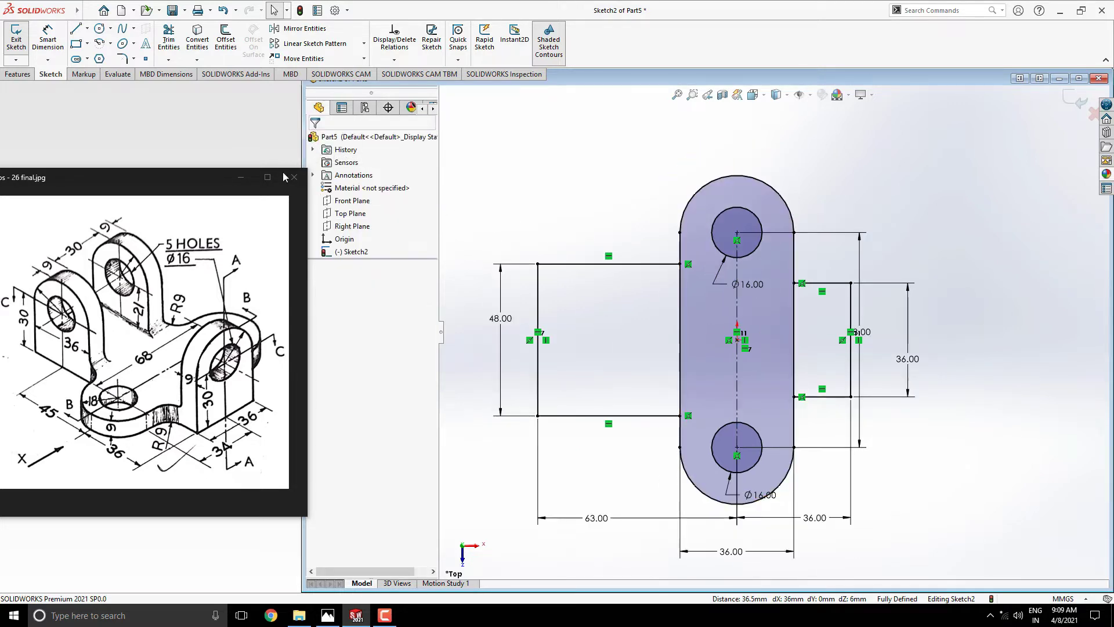
- Power-trim both straight slot sides between the arms, accepting the slot warning
click(166, 40)
scroll(806, 317, down, 1)
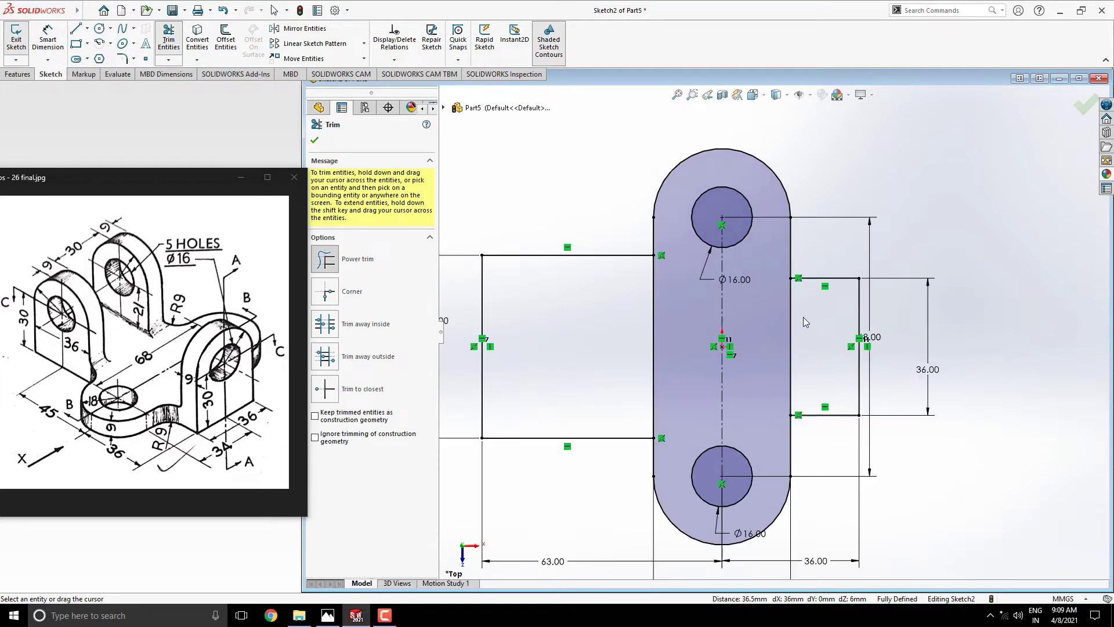
drag(805, 319, 783, 319)
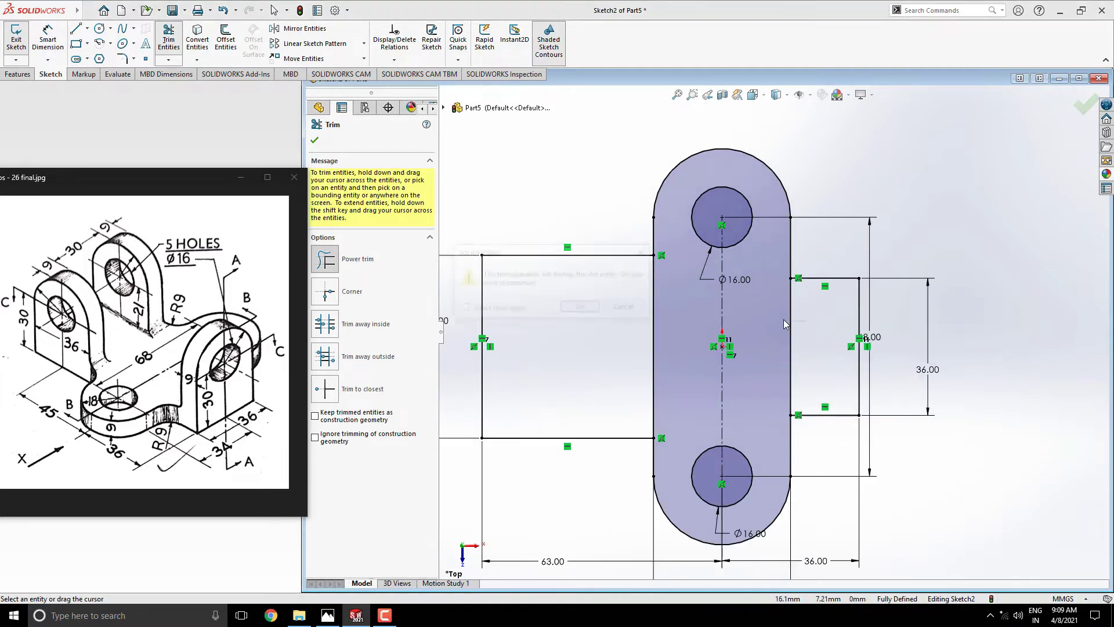
click(580, 306)
drag(662, 320, 645, 320)
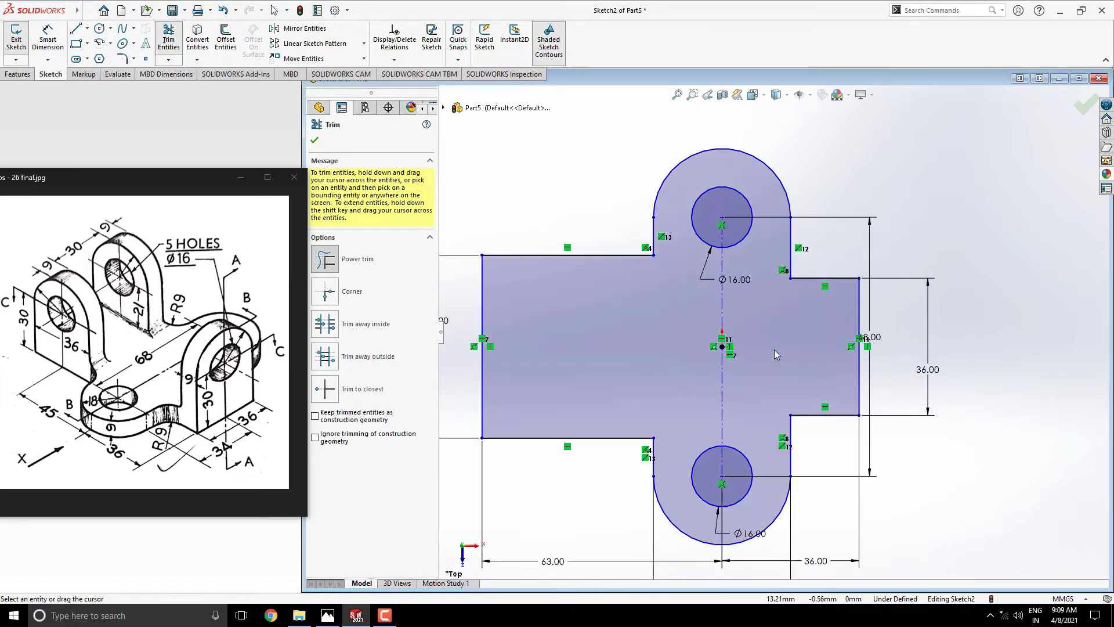
key(Escape)
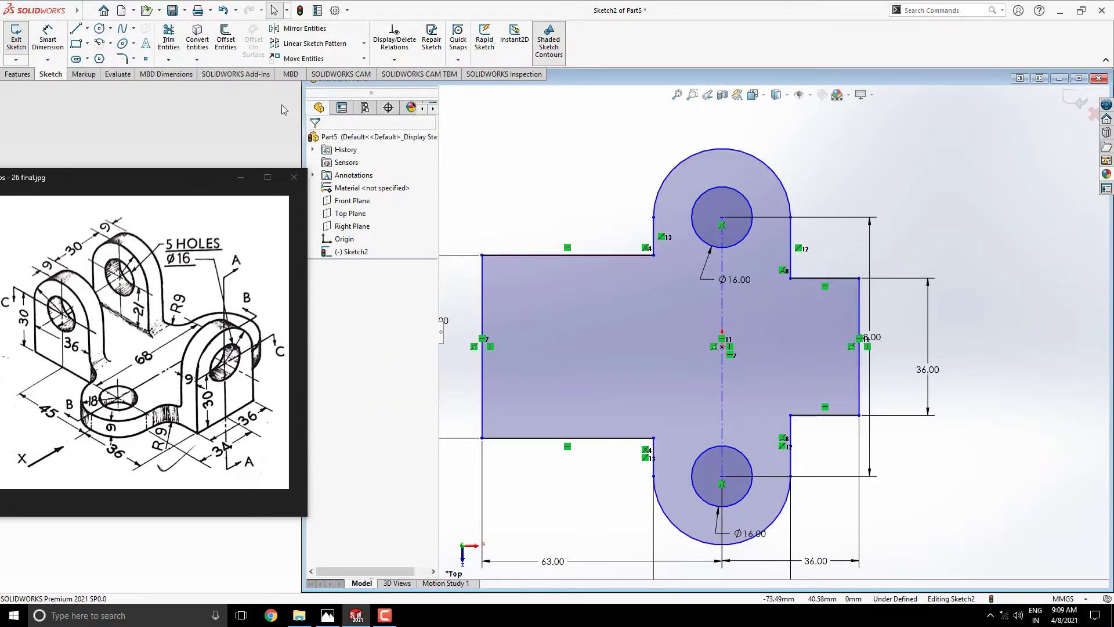
- Apply 9 mm sketch fillets to all four inner corners where the arms meet the slot
click(128, 59)
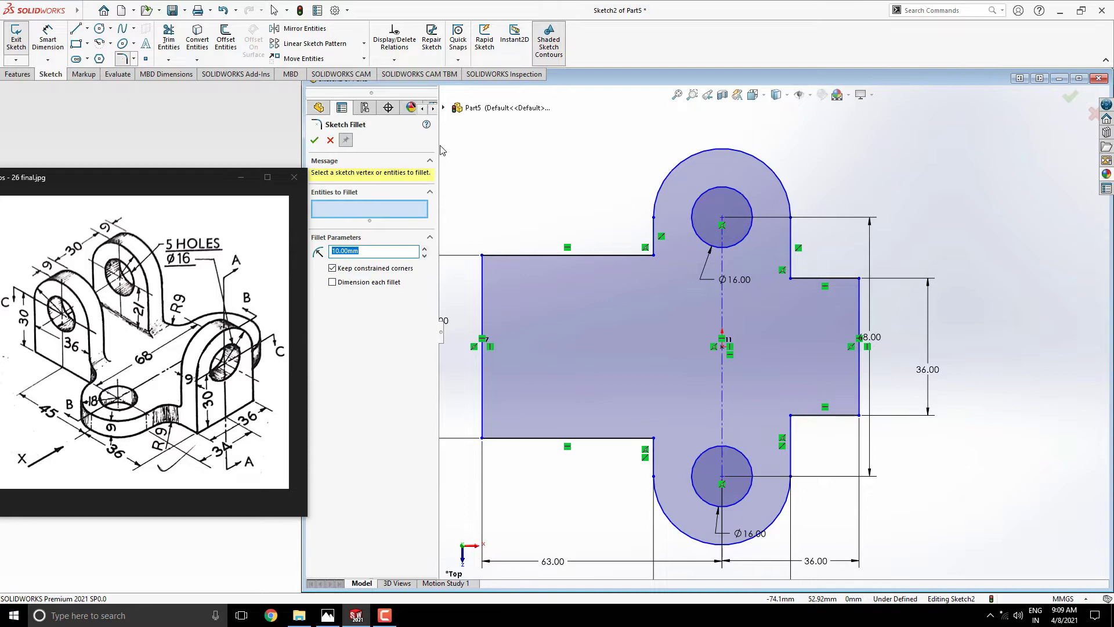
text(9)
click(652, 255)
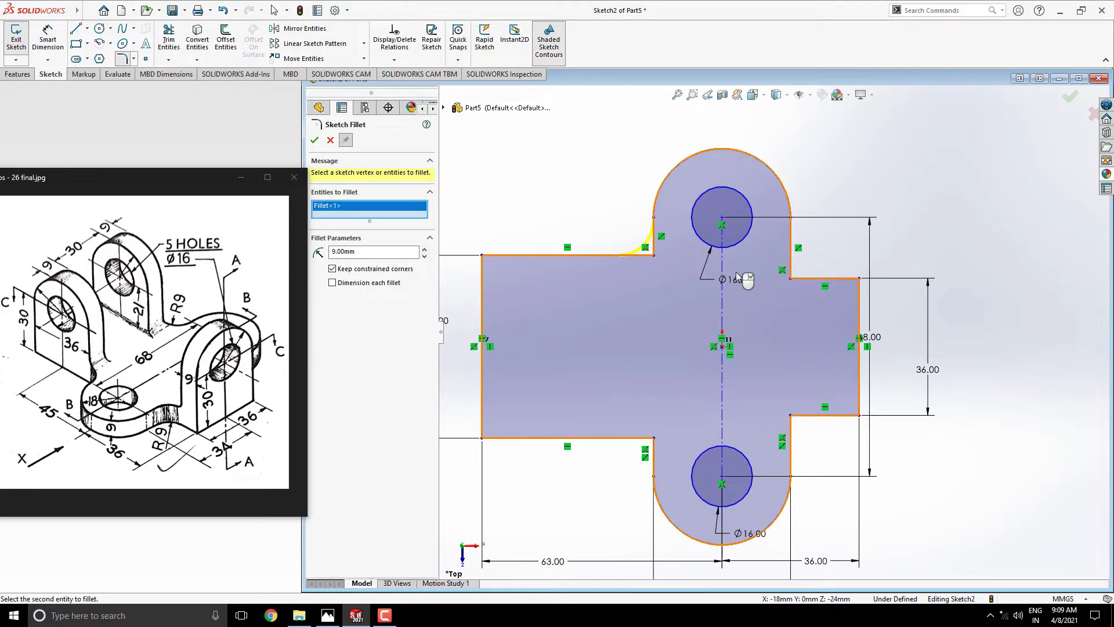
click(790, 278)
click(791, 416)
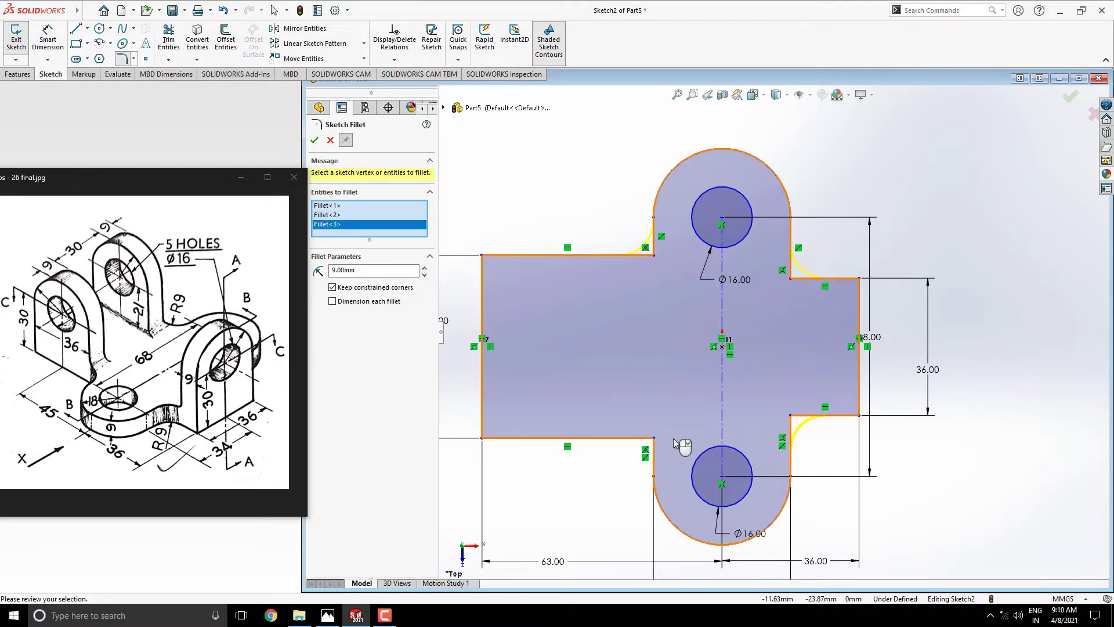
click(653, 439)
right_click(654, 441)
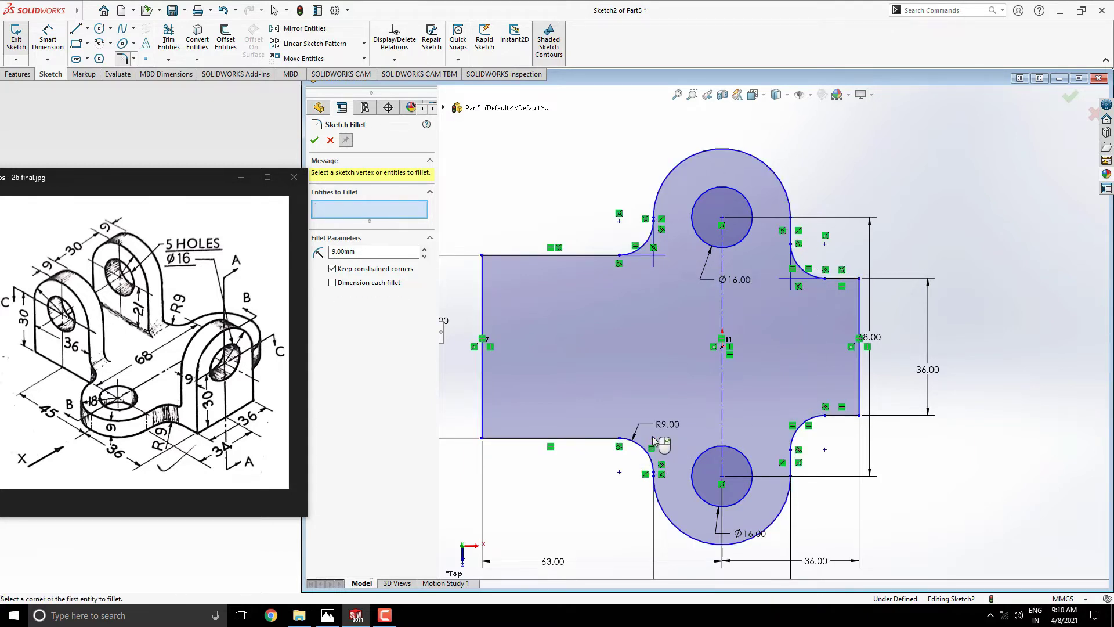
right_click(654, 441)
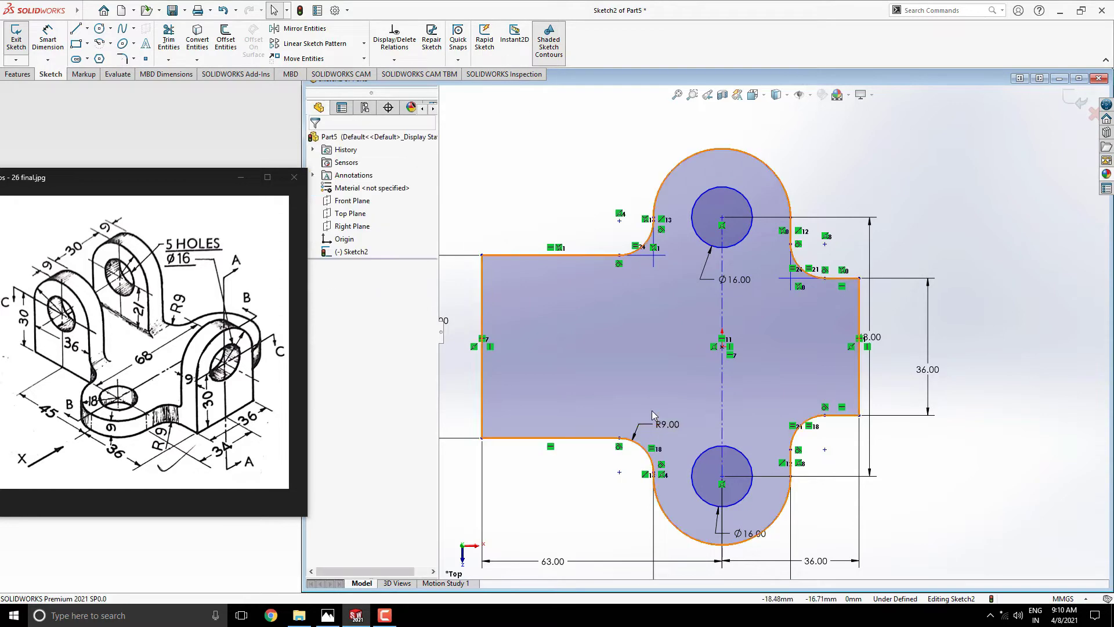
- Extrude Sketch2 9 mm Blind into the solid base plate with two holes
click(17, 74)
click(21, 46)
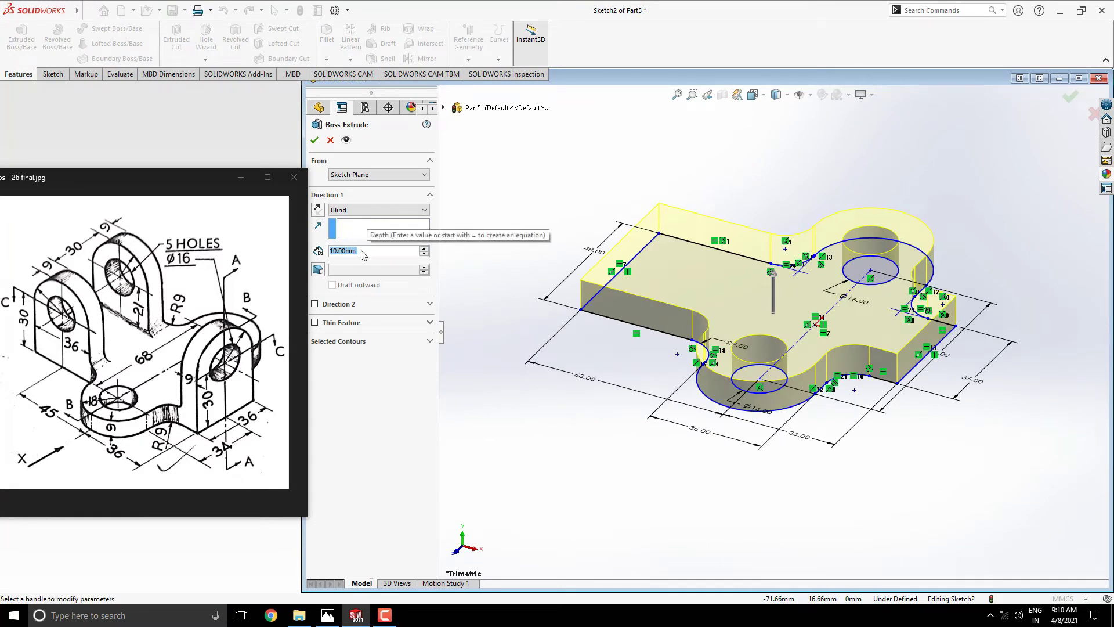
text(9)
key(Return)
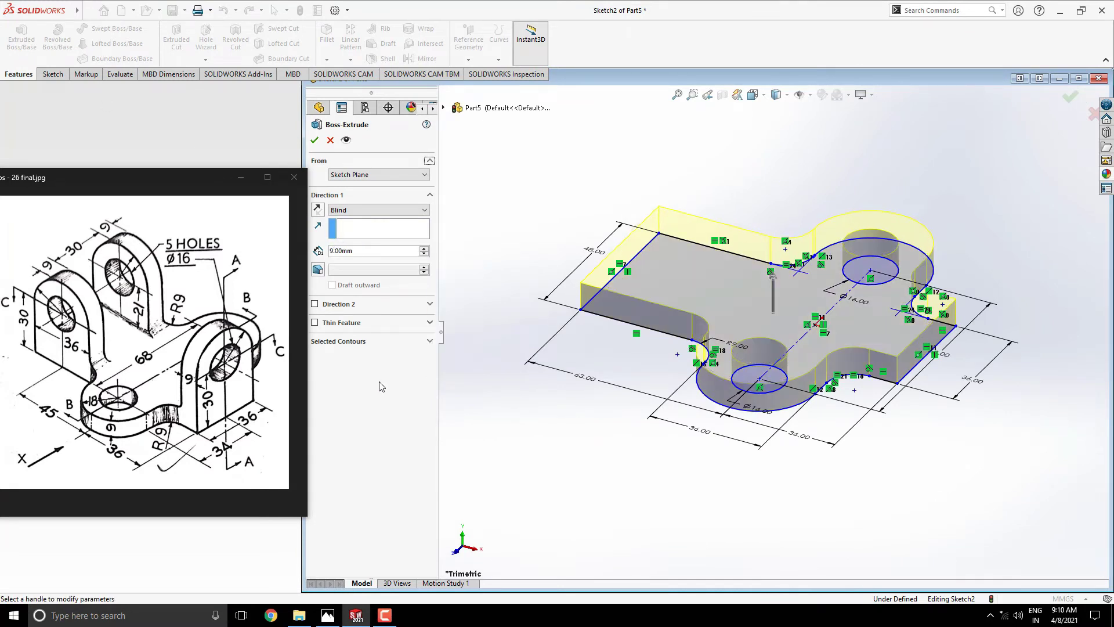
click(314, 141)
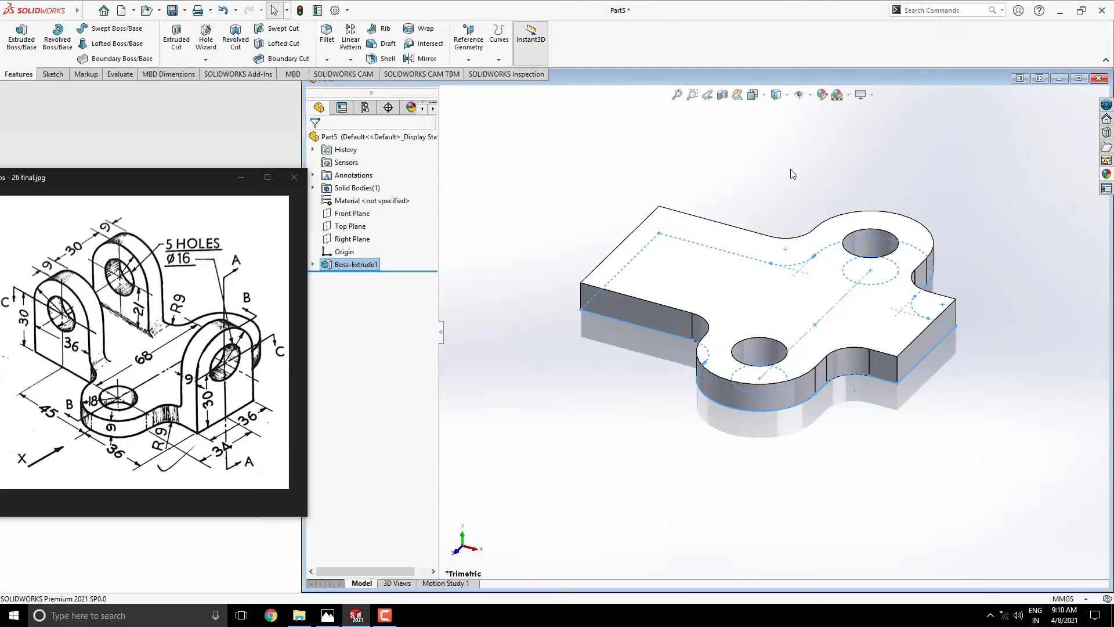
scroll(798, 174, down, 2)
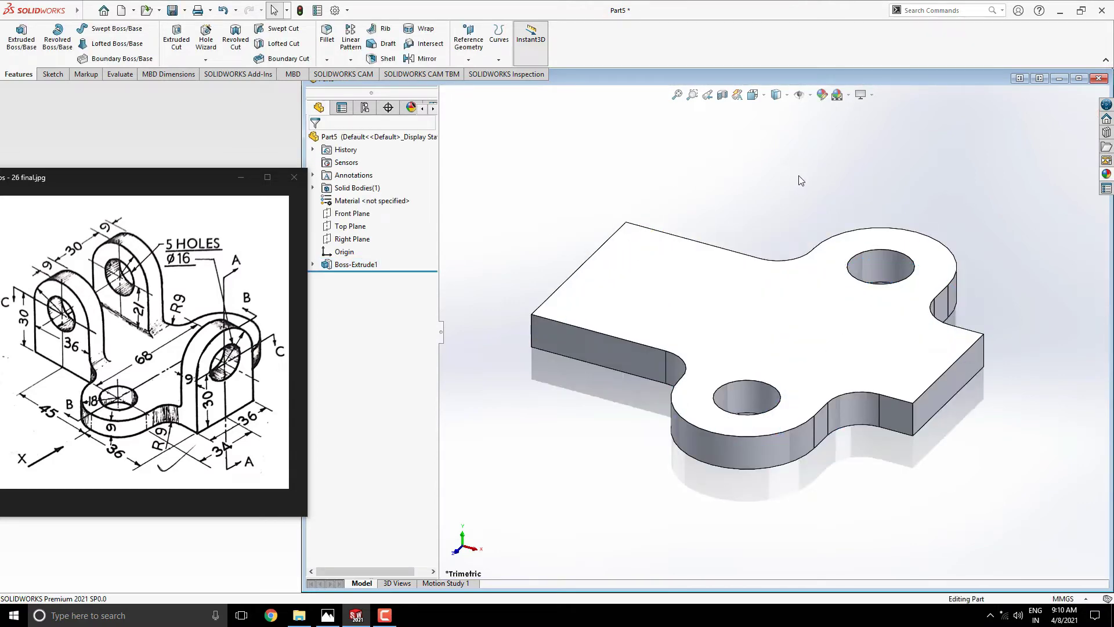
- Sketch a 36 mm wide, 30 mm tall rectangle on the base plate's side face
click(954, 384)
click(988, 346)
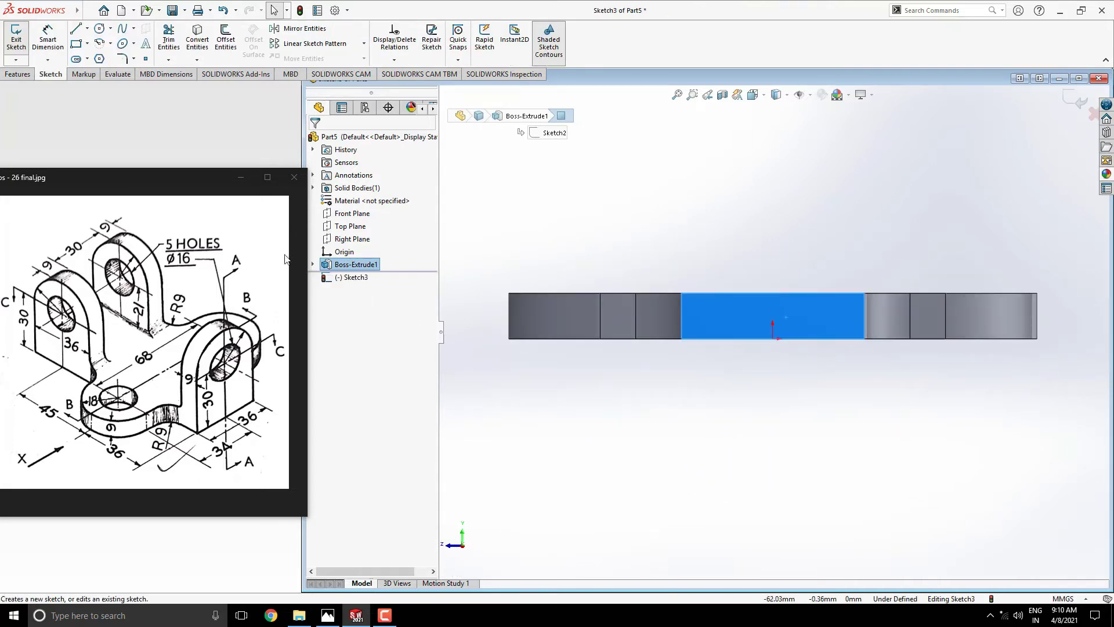
click(76, 44)
scroll(819, 162, down, 1)
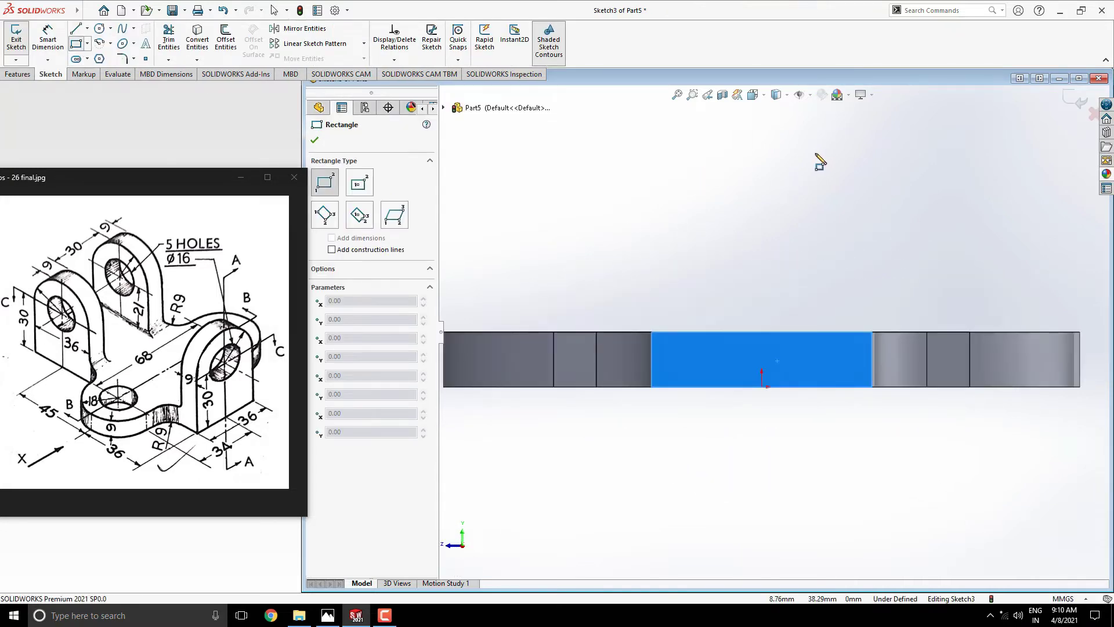
click(618, 444)
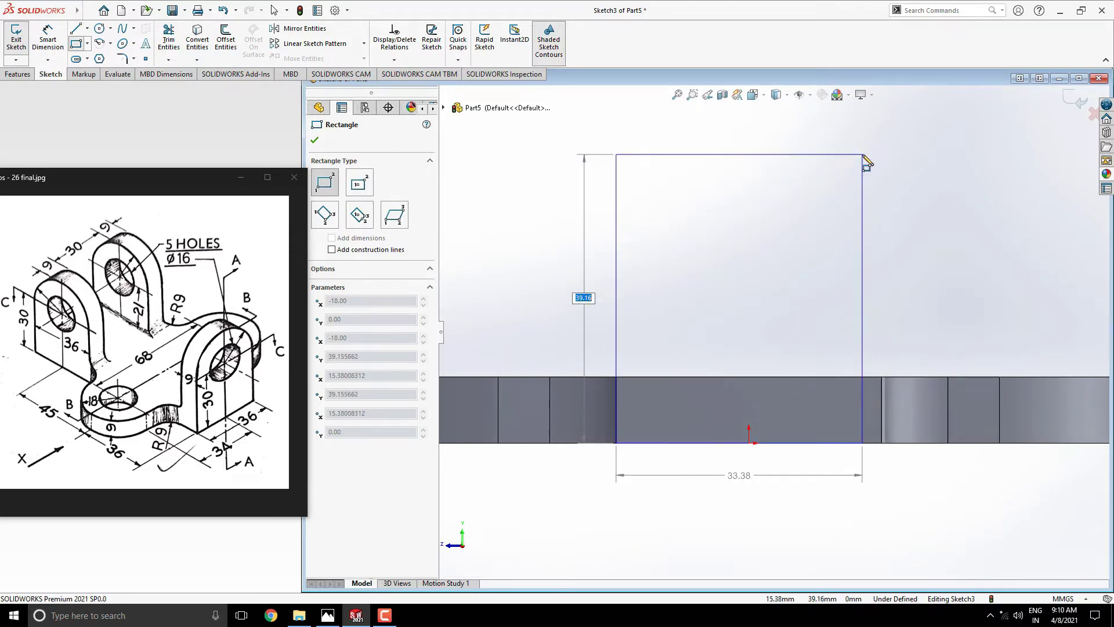
key(Tab)
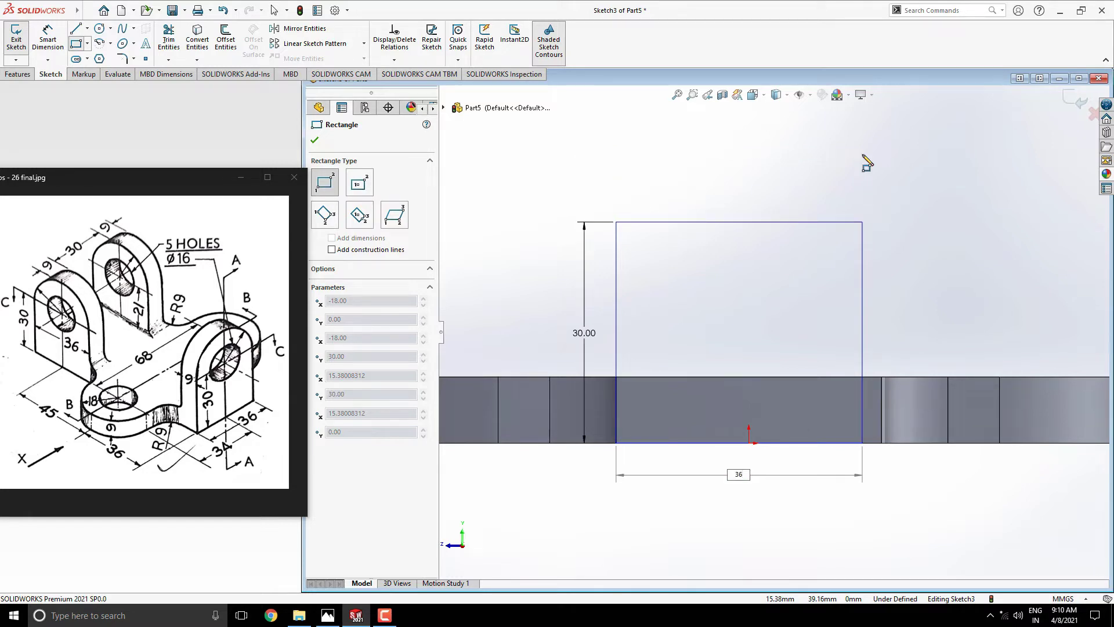
key(Return)
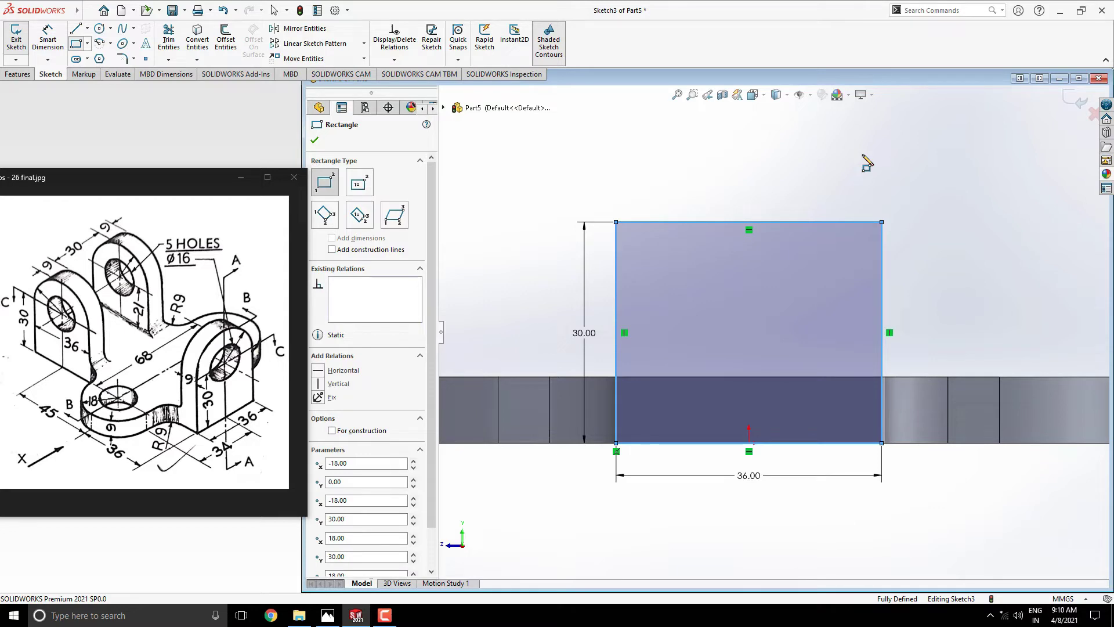
key(Escape)
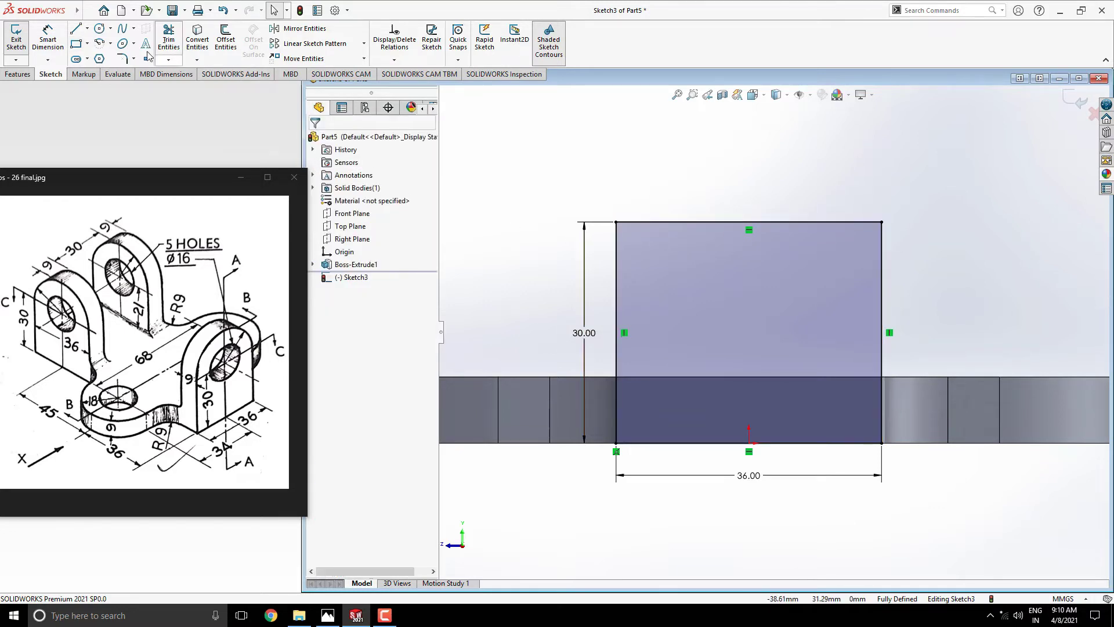
- Draw an R18 circle centred on the rectangle's top edge and a concentric Ø16 hole circle
click(99, 28)
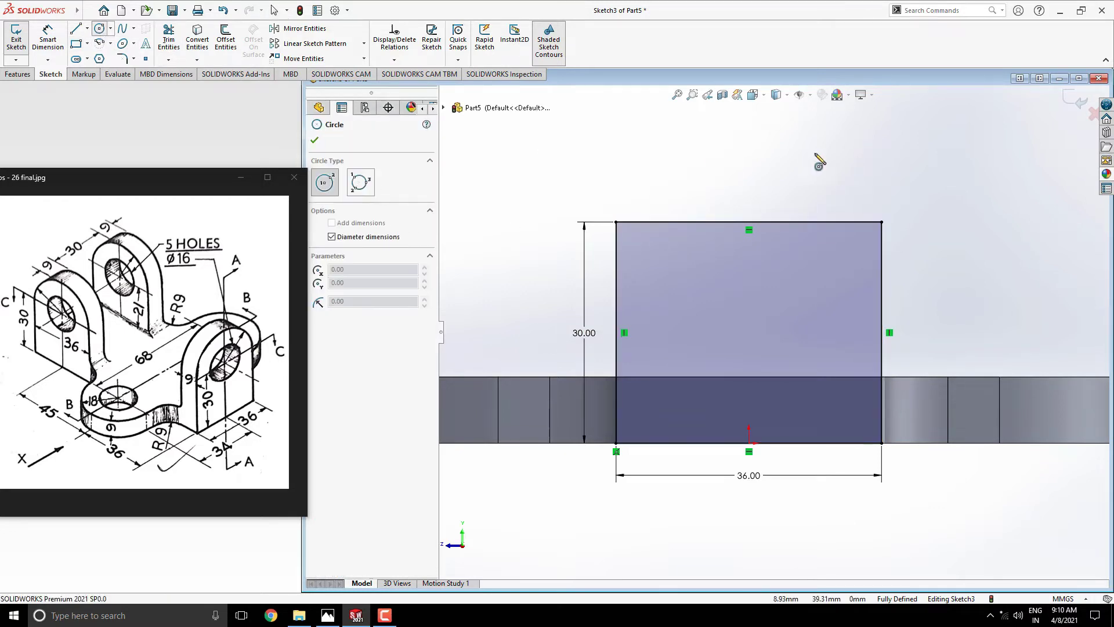
click(749, 222)
click(882, 222)
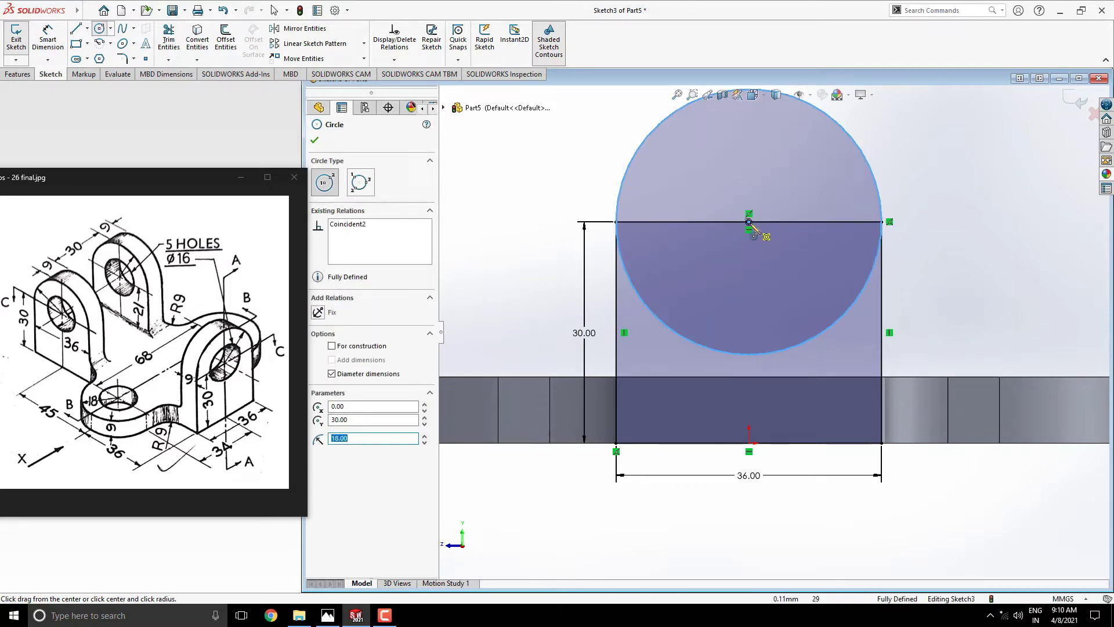
click(748, 223)
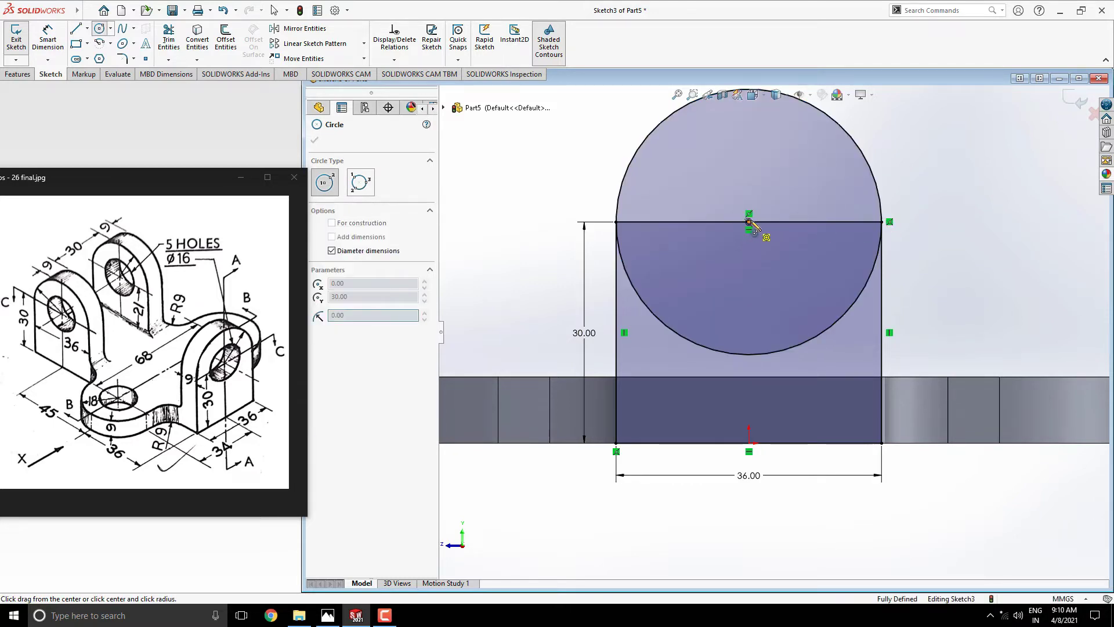
click(783, 175)
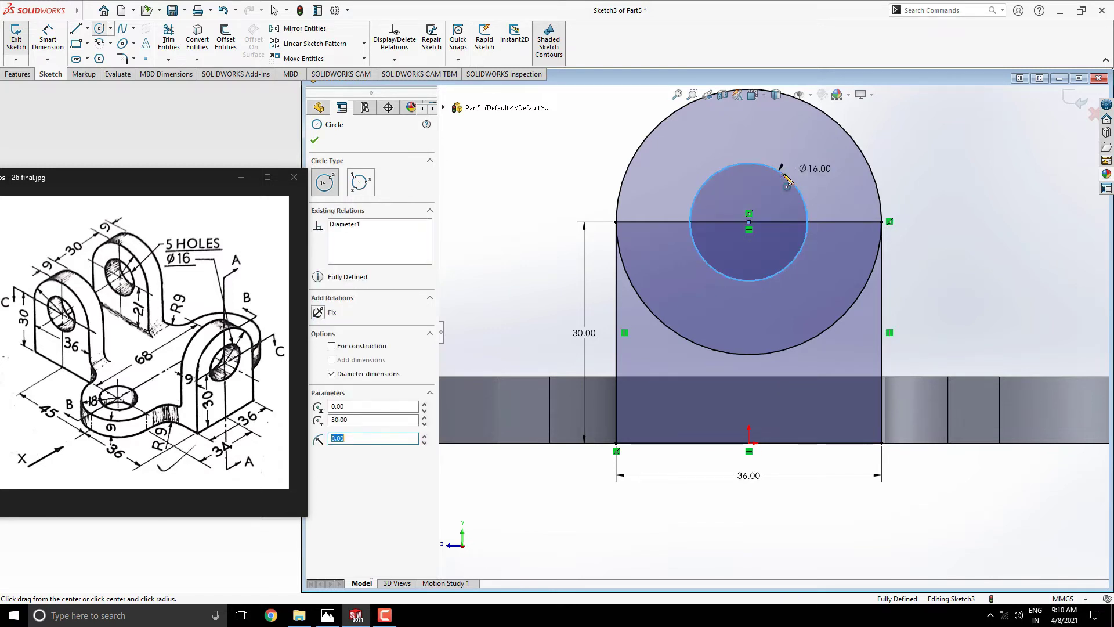
key(Escape)
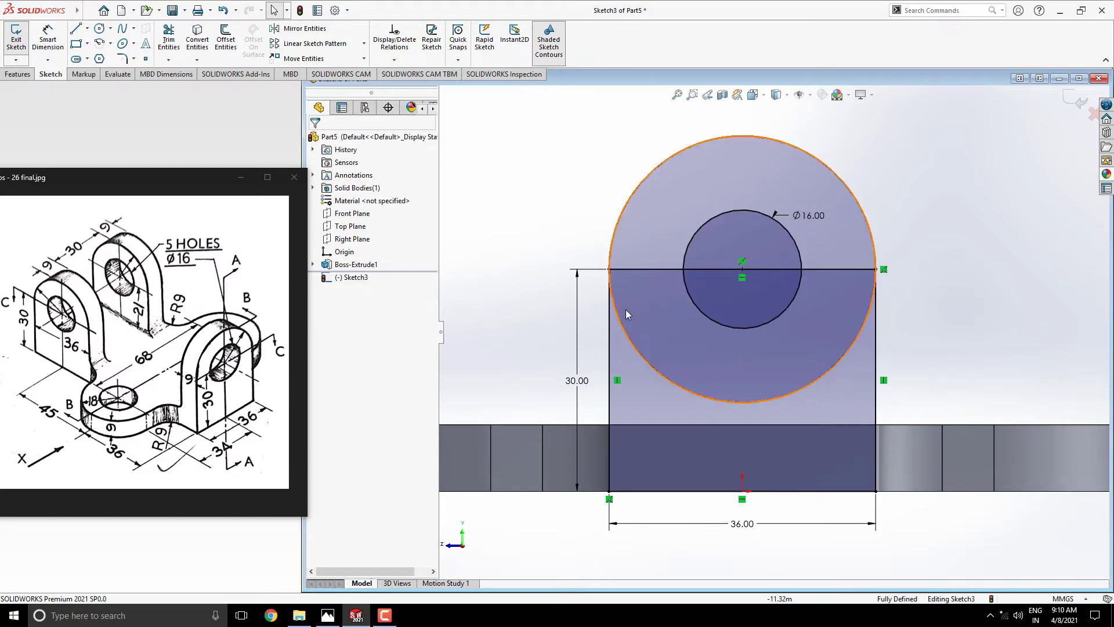
- Trim away the rectangle's top edge and the circle's lower arc, leaving an arched outline
click(169, 39)
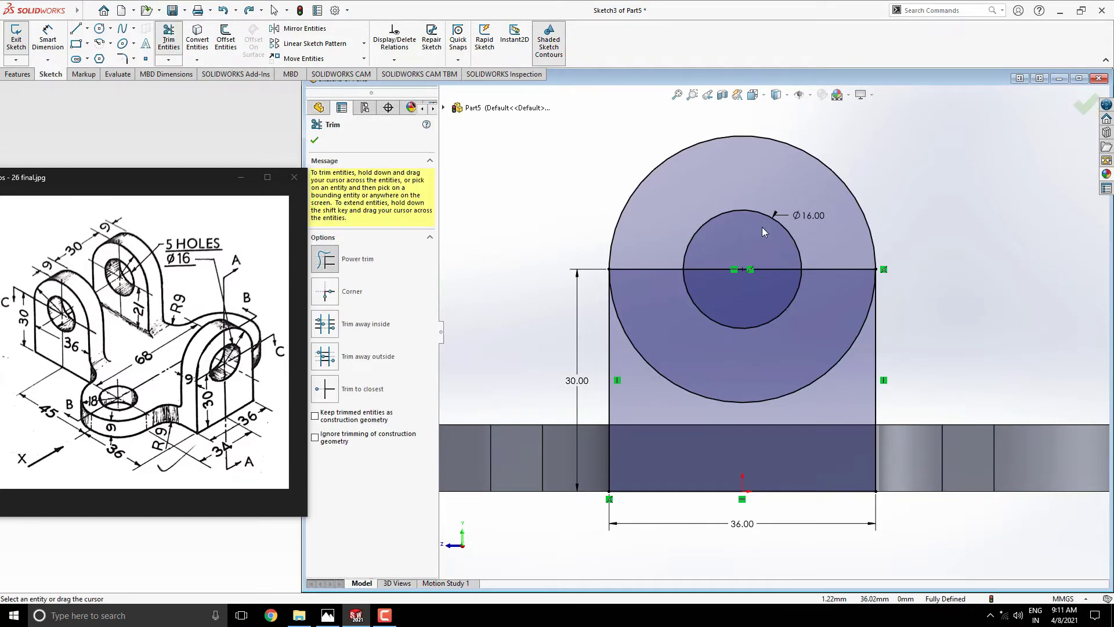
mouse_move(662, 250)
mouse_down()
mouse_move(729, 270)
mouse_move(666, 276)
mouse_move(847, 266)
mouse_up()
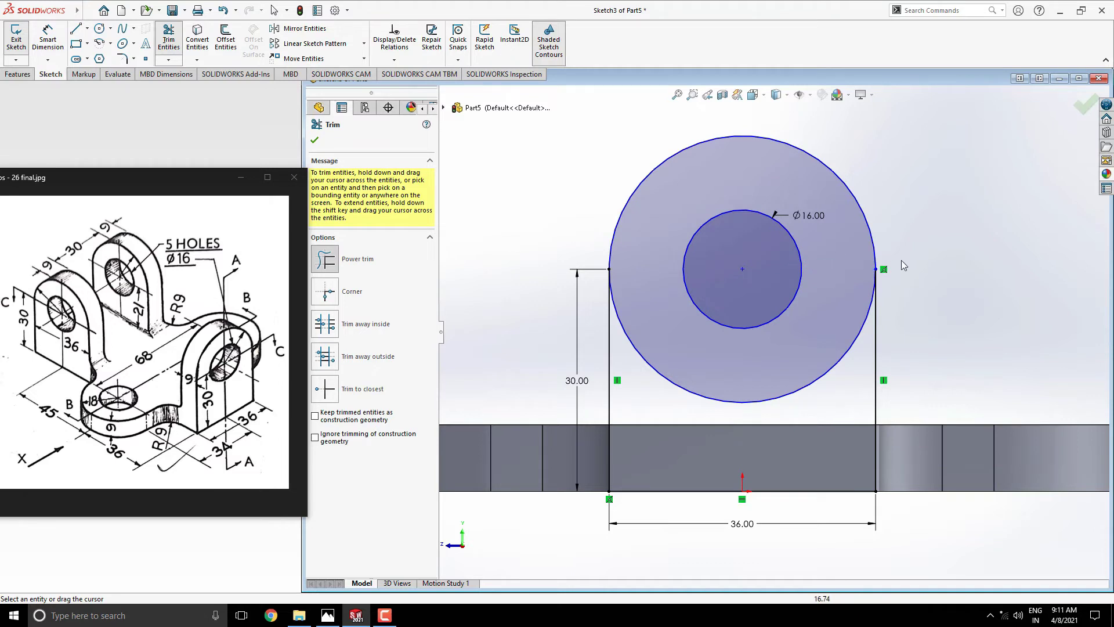
drag(826, 324, 817, 387)
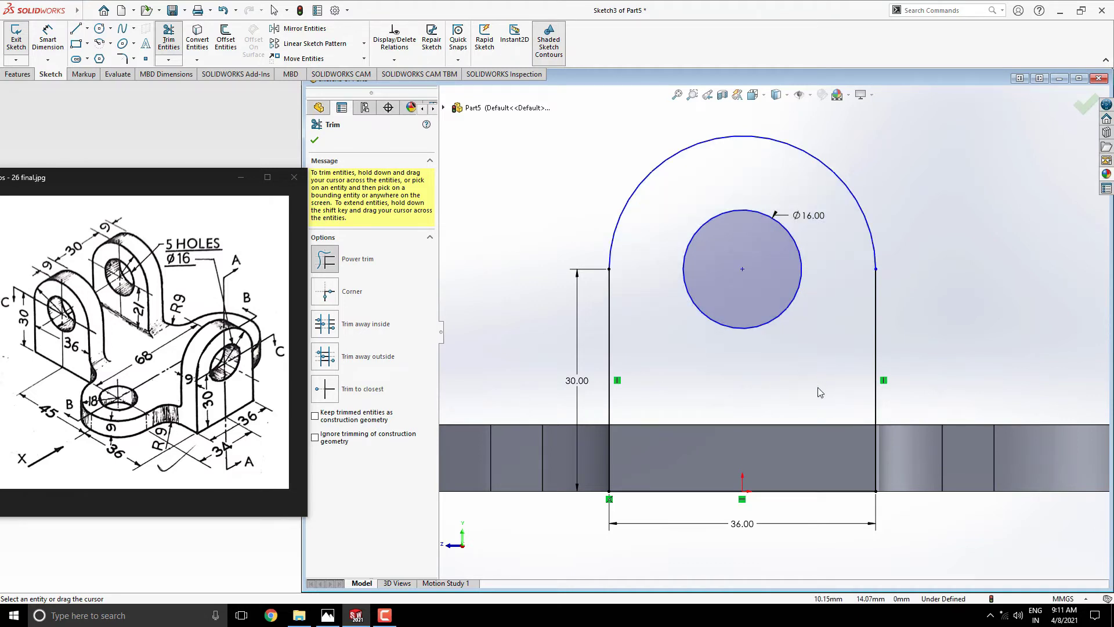
scroll(855, 238, up, 1)
key(Escape)
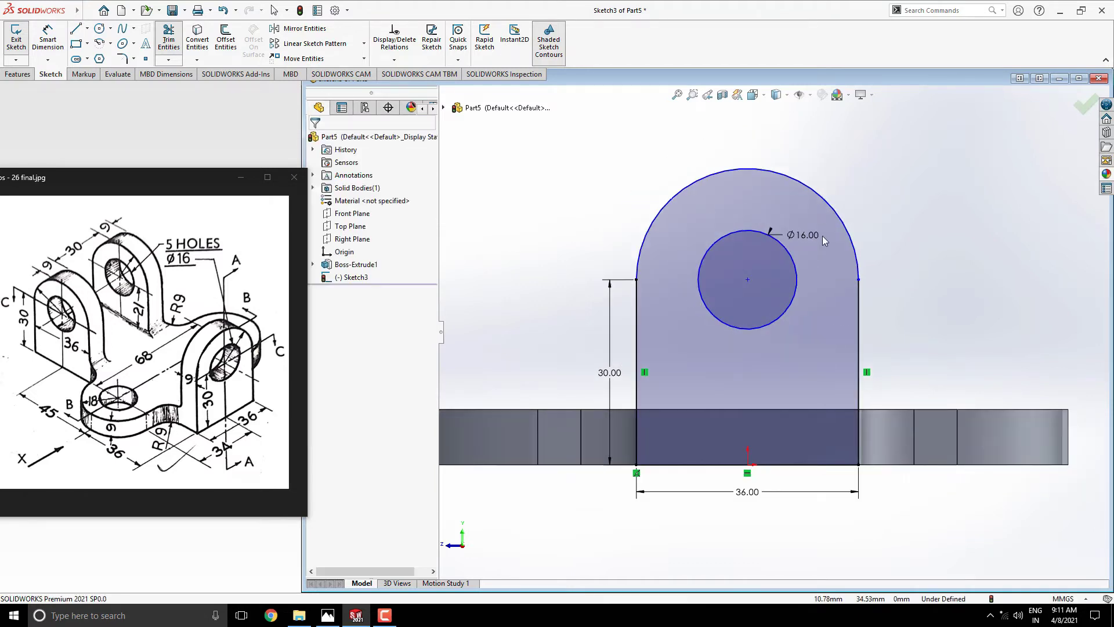
mouse_move(656, 266)
mouse_down()
mouse_move(870, 473)
mouse_move(876, 522)
mouse_up()
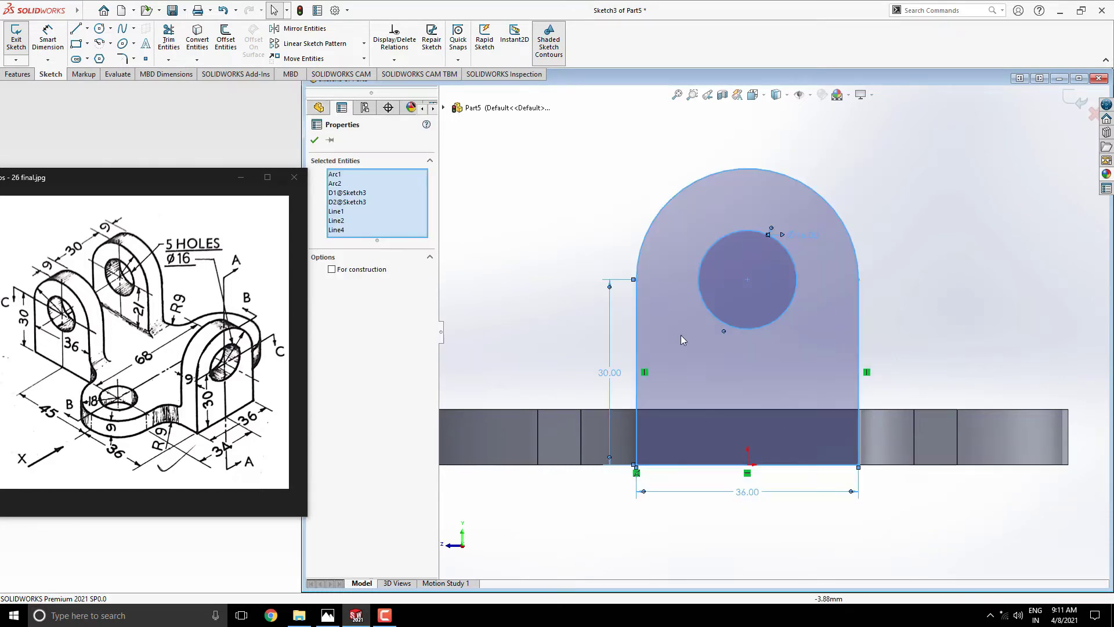
click(593, 202)
- Extrude the lug outline 9 mm in the reversed direction as Boss-Extrude2
click(18, 74)
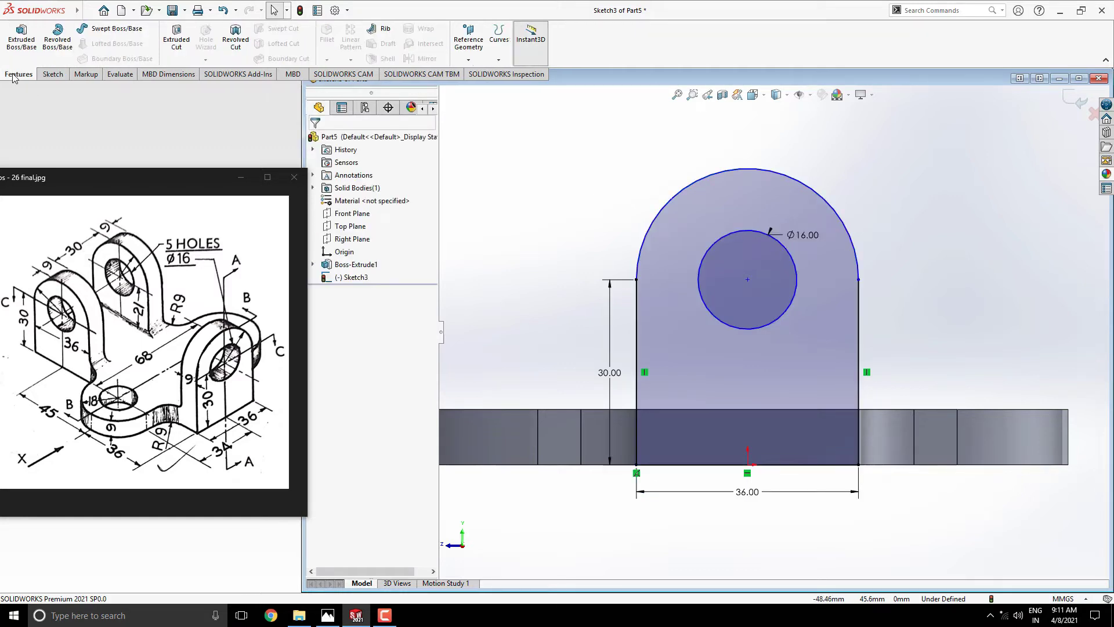
click(21, 35)
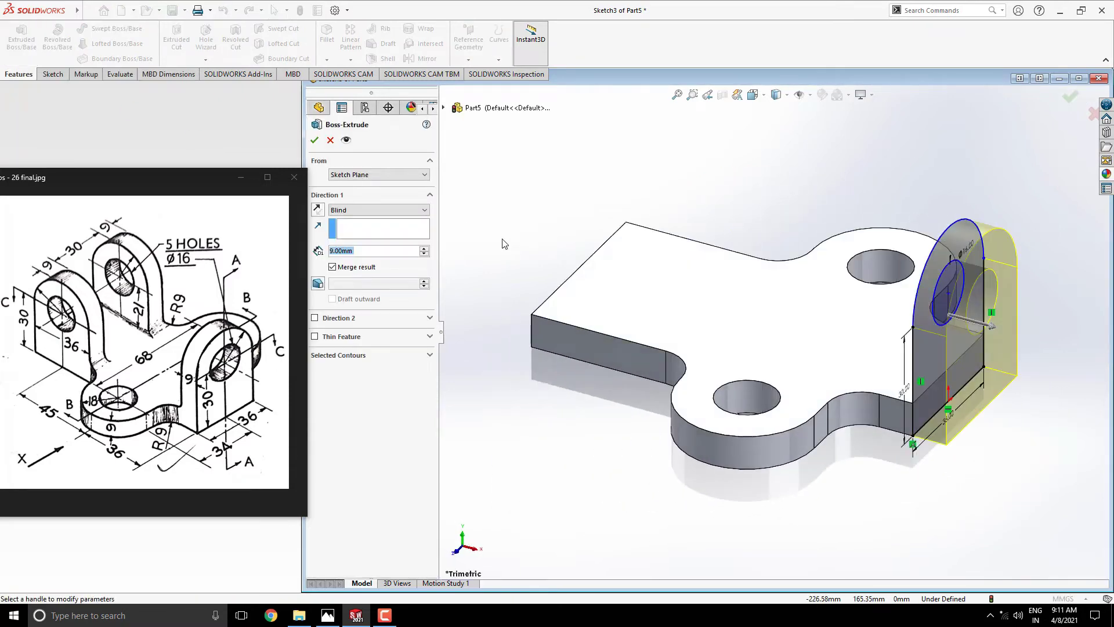
click(317, 209)
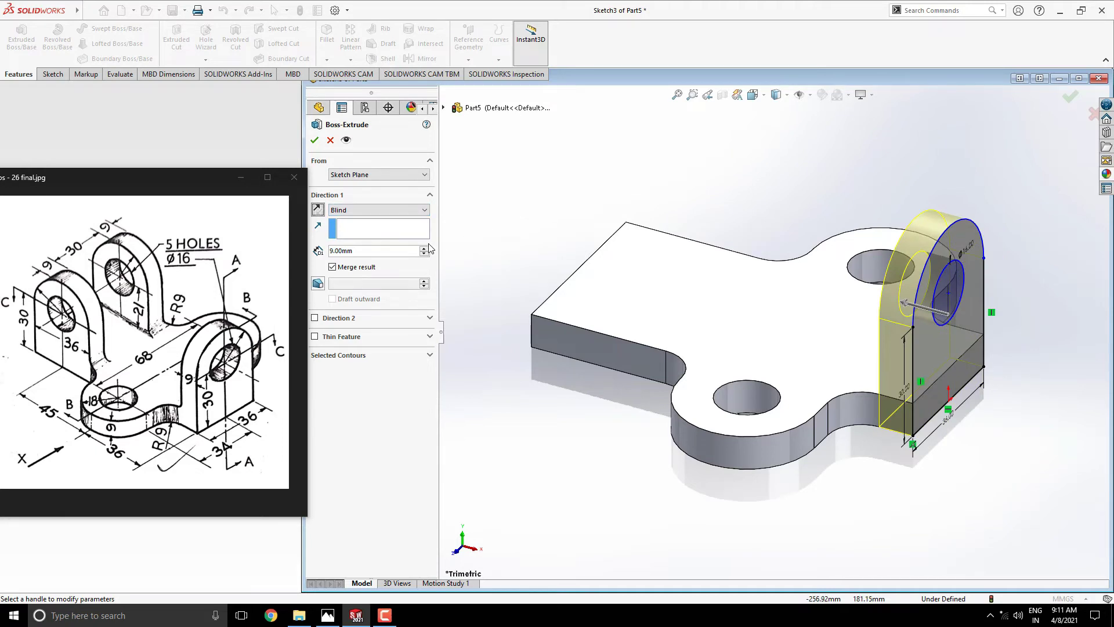
double_click(372, 251)
click(314, 140)
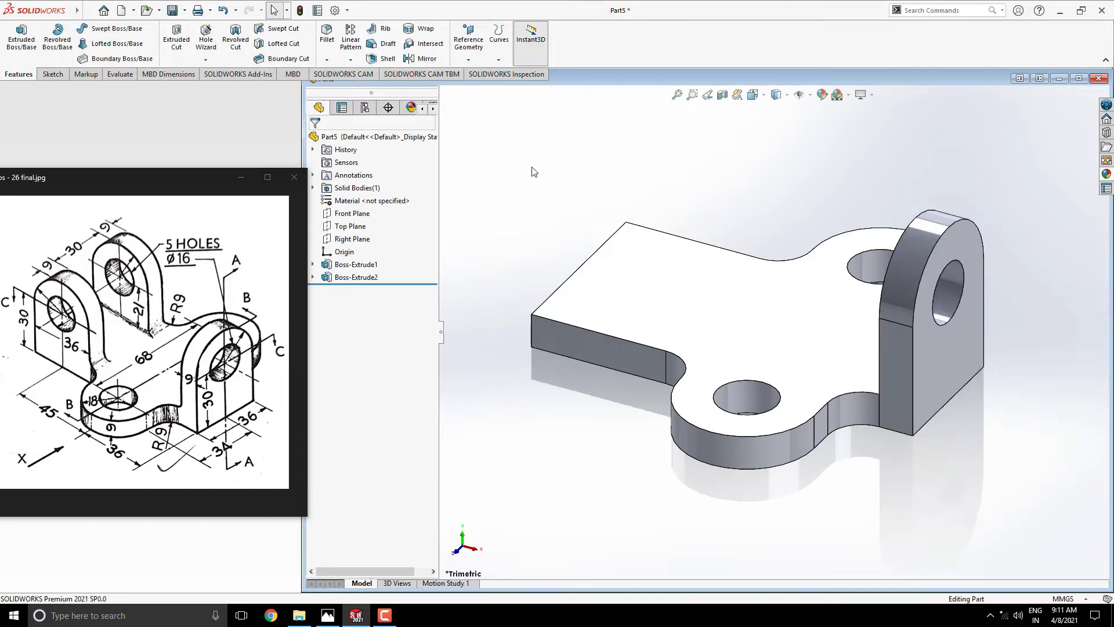
- Paste the lug profile into a new sketch on the plate's end face and move it onto the bottom corner
click(569, 336)
click(620, 303)
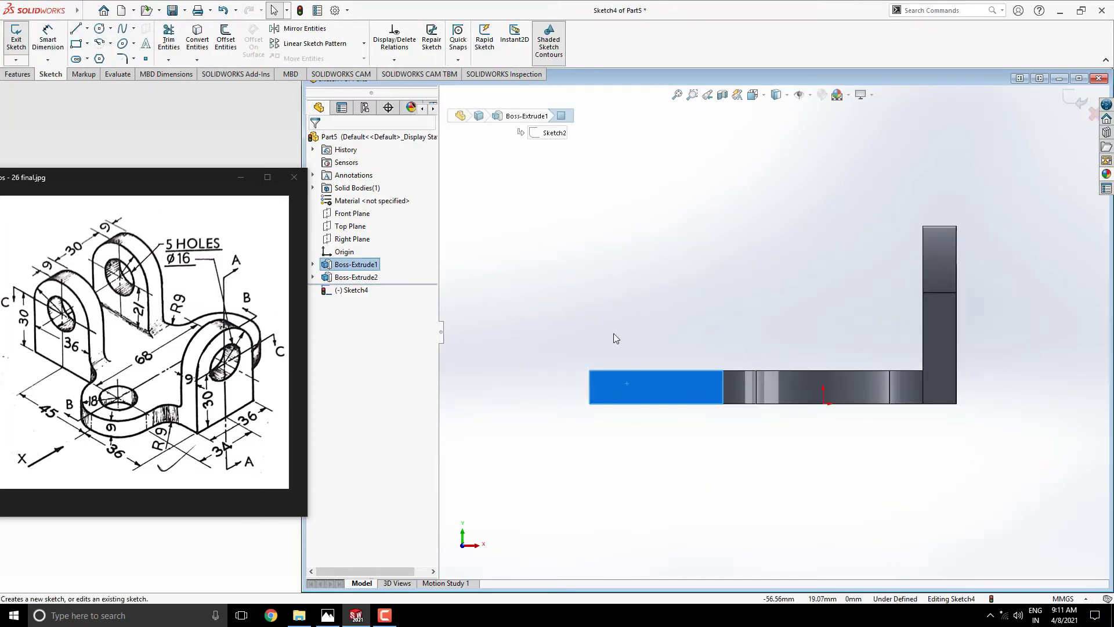
key(ctrl+v)
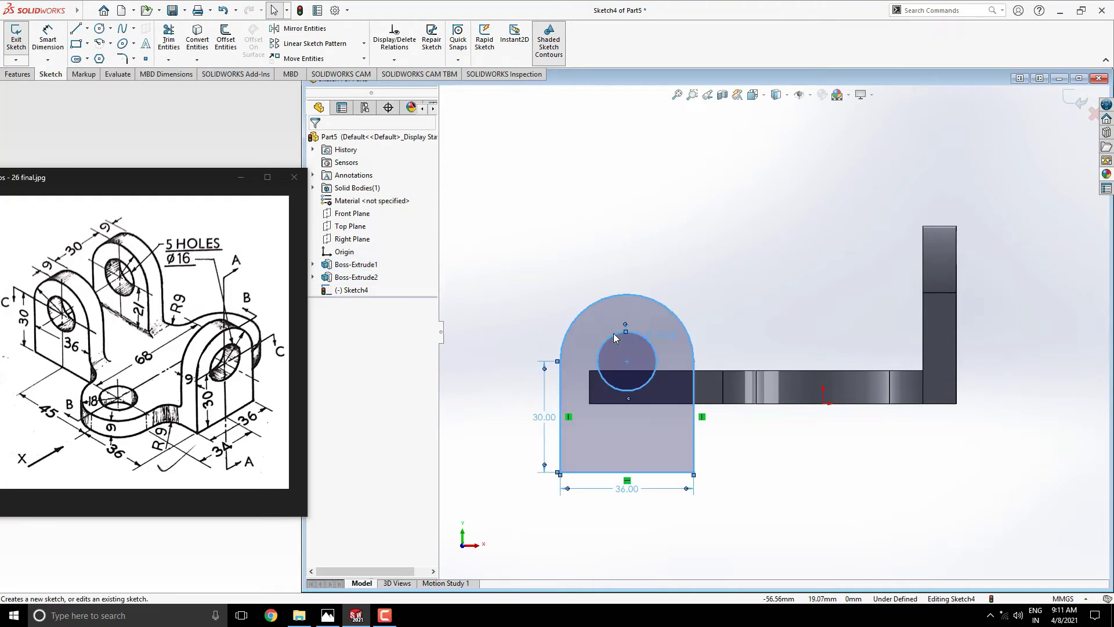
drag(524, 271, 736, 531)
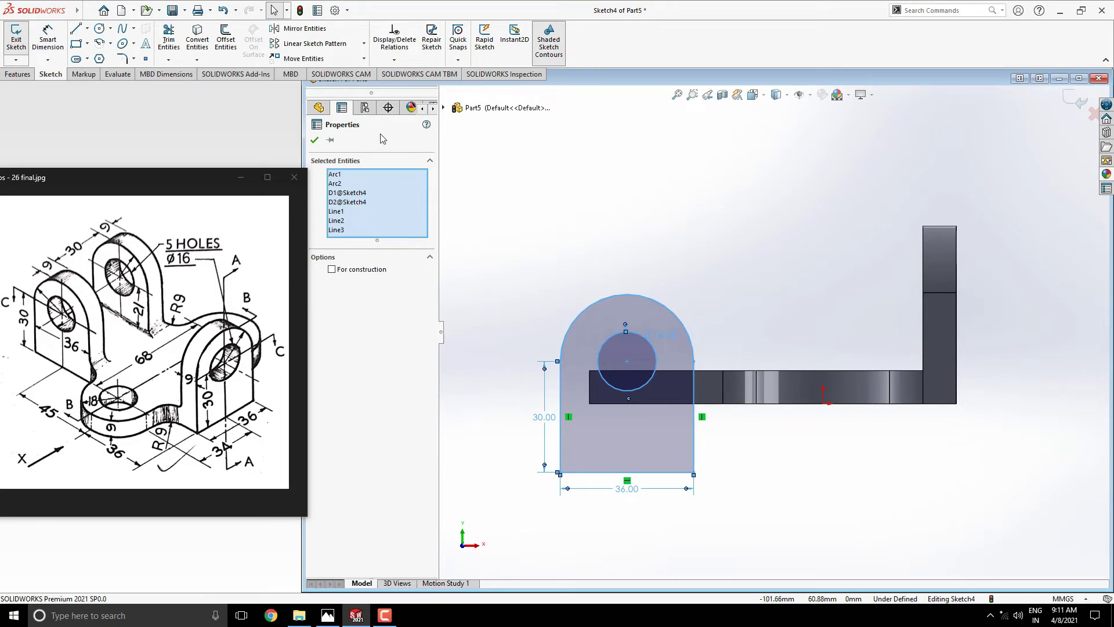
click(304, 59)
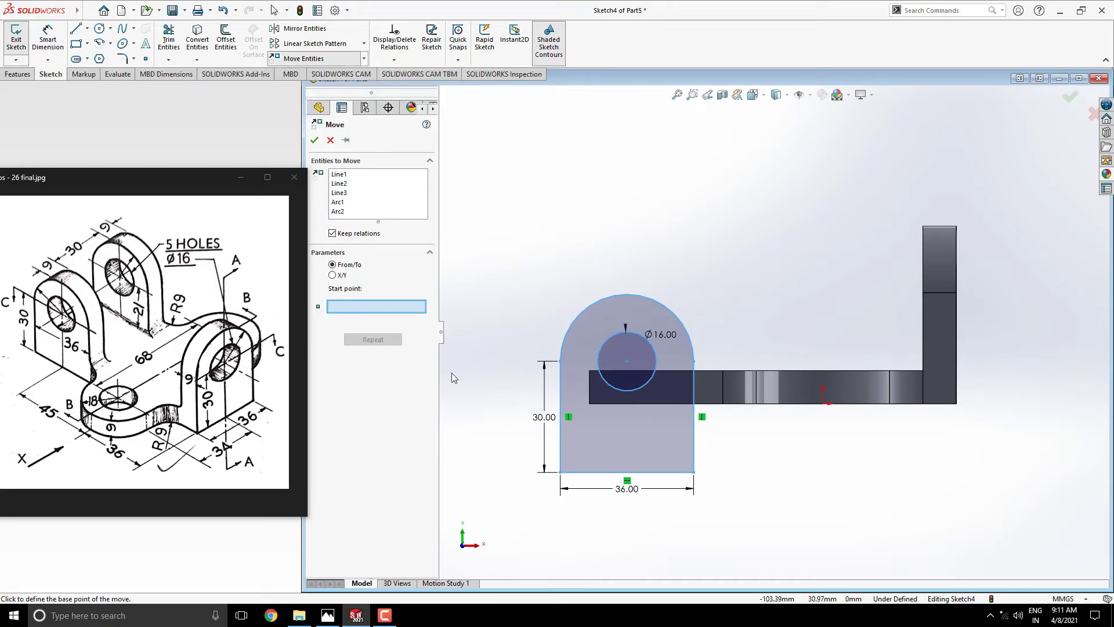
click(560, 472)
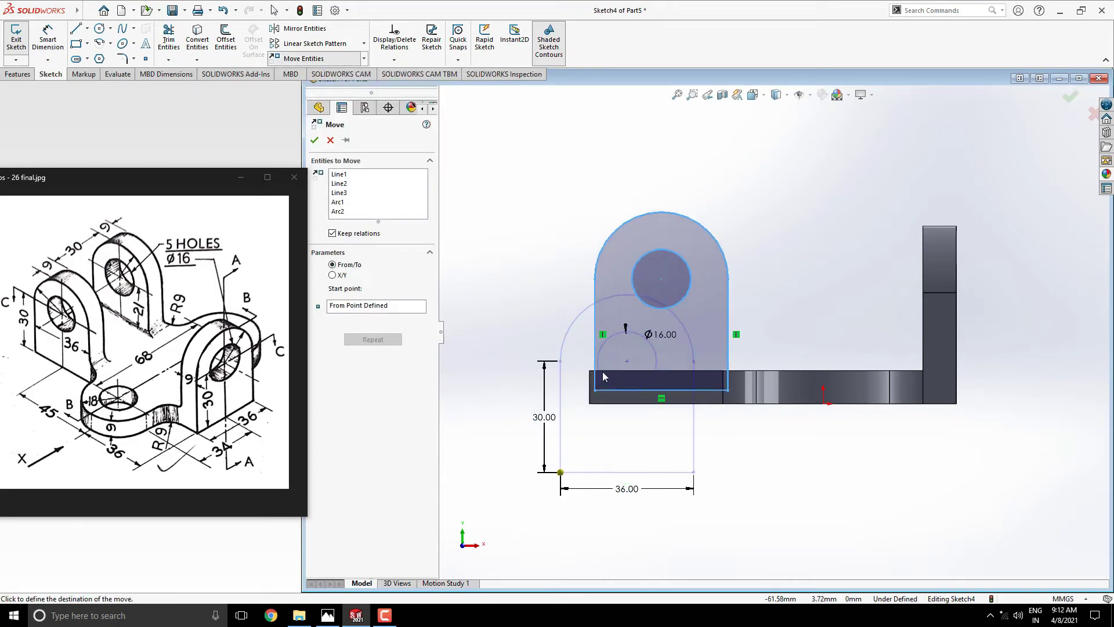
click(590, 403)
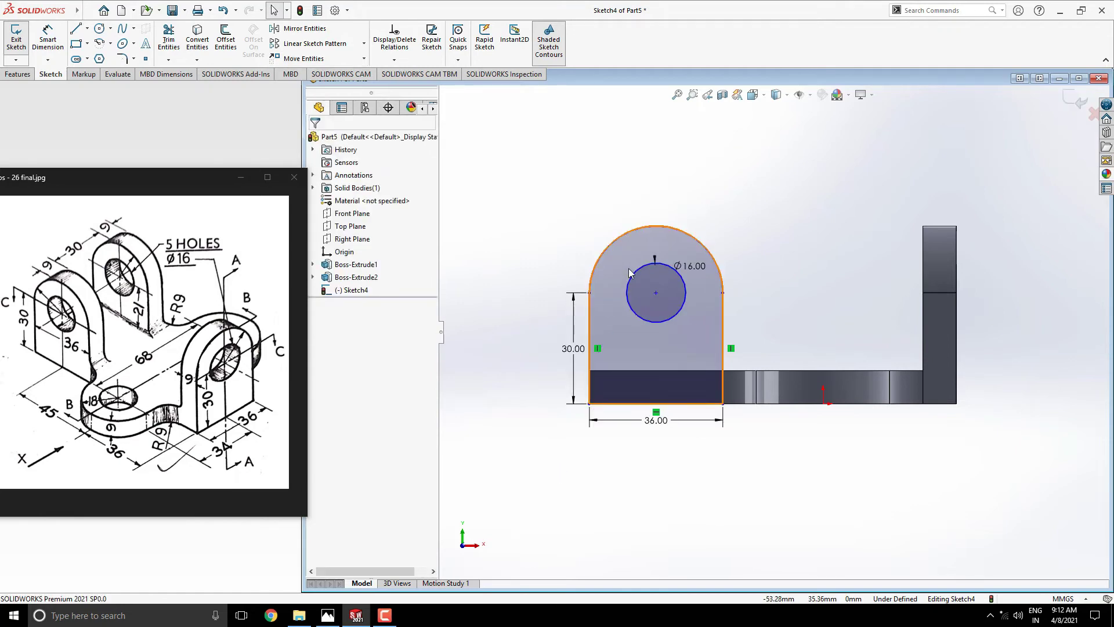
scroll(631, 275, down, 2)
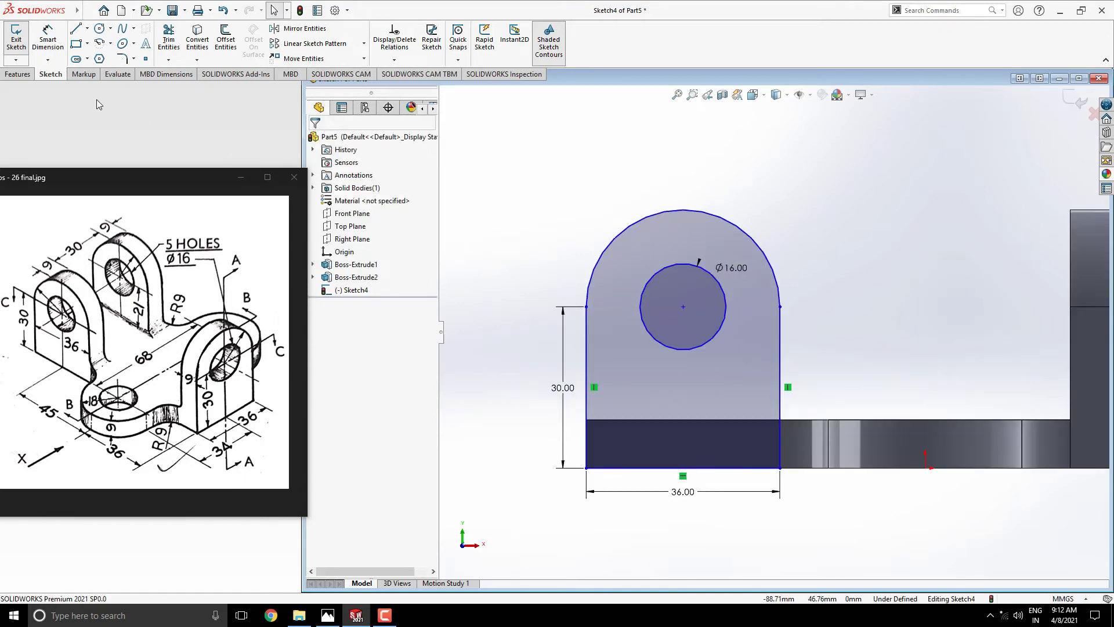
- Extrude the pasted lug profile 9 mm, reversed, as Boss-Extrude3
click(17, 75)
click(22, 38)
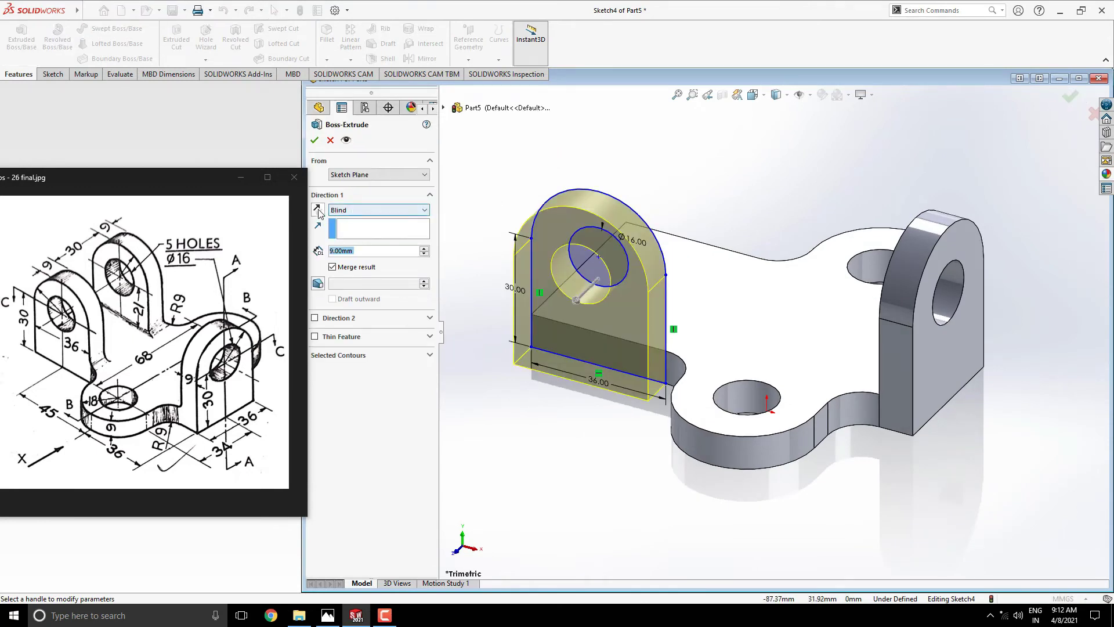
click(318, 210)
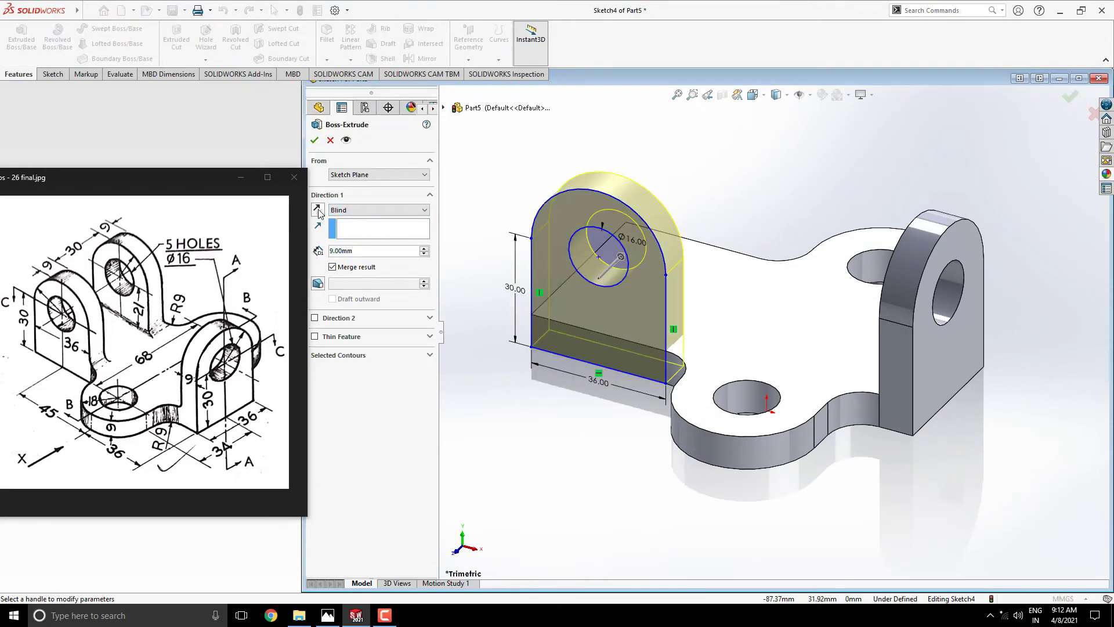
drag(358, 250, 318, 251)
click(314, 140)
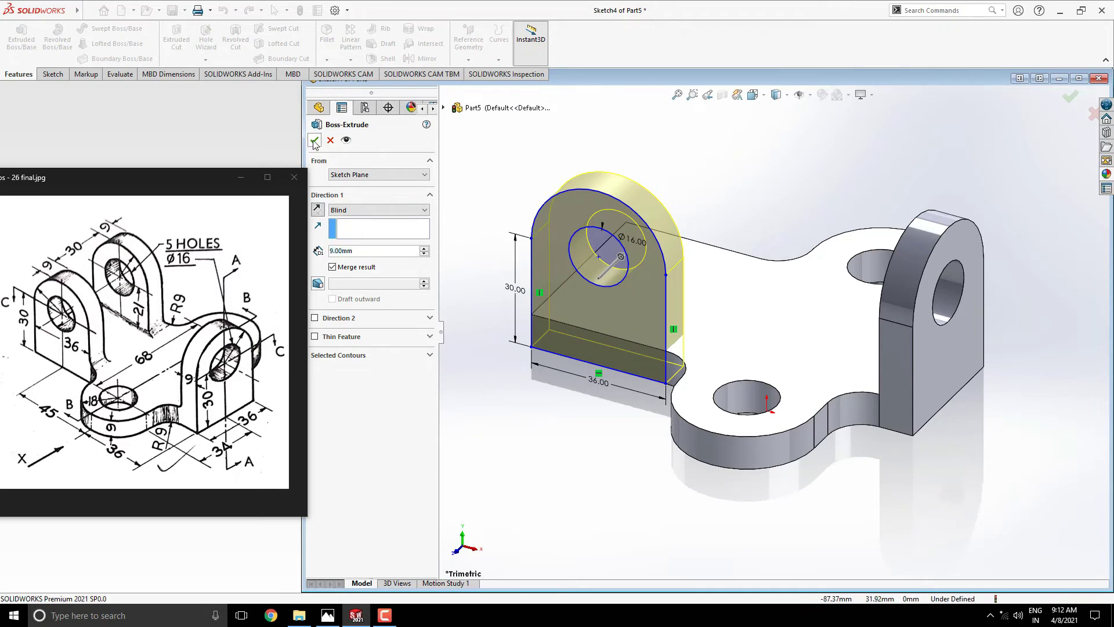
click(593, 156)
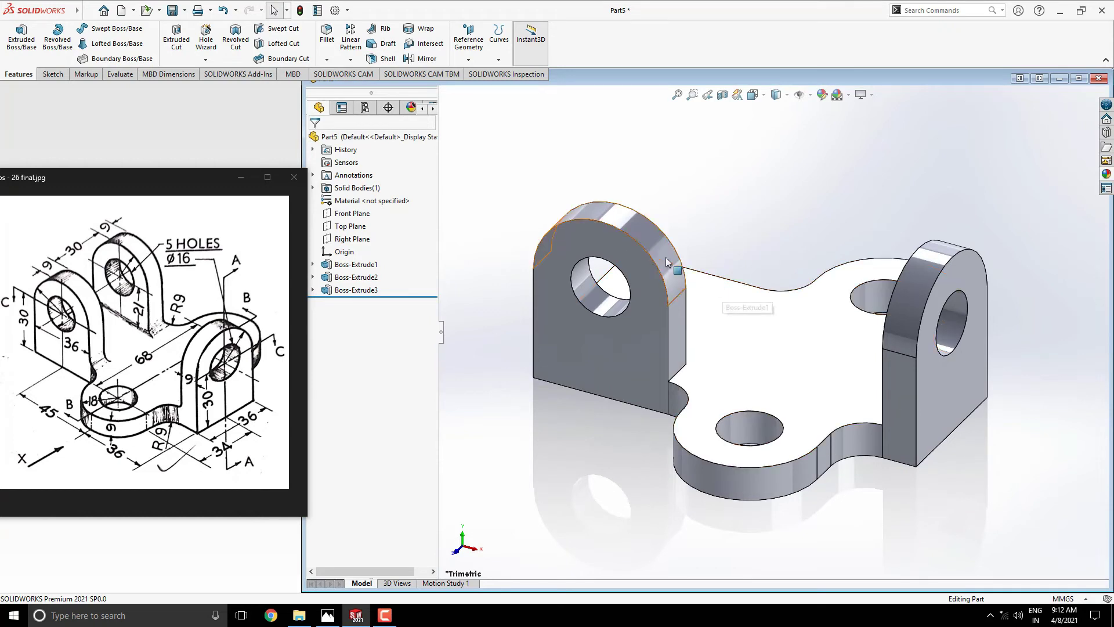
- Mirror Boss-Extrude3 about the Front Plane to add a third holed lug
click(367, 290)
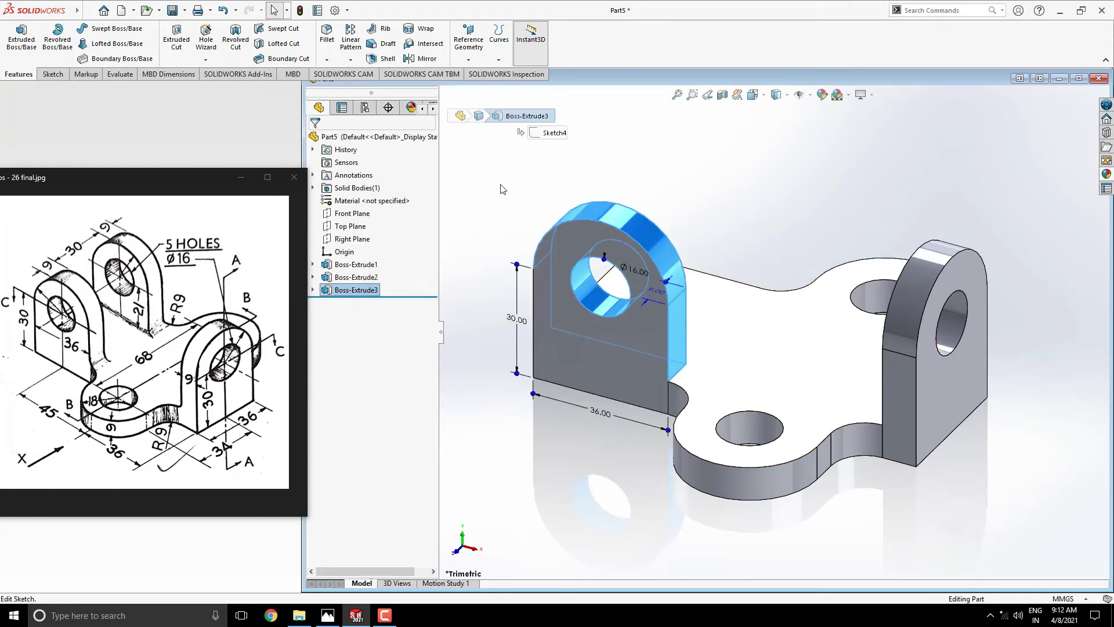
click(425, 59)
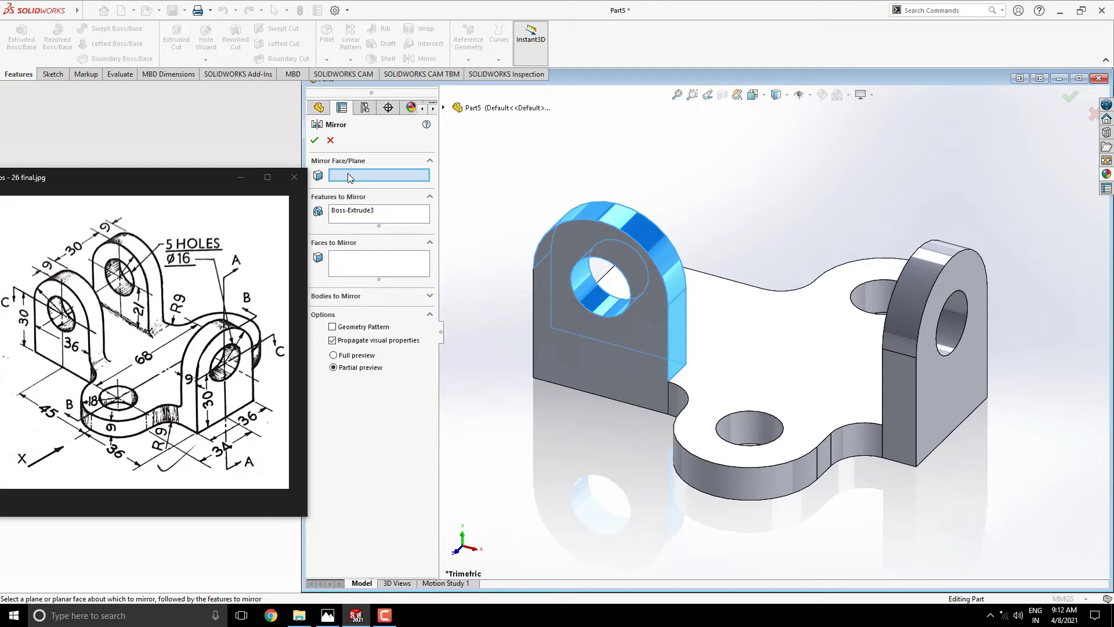
click(443, 108)
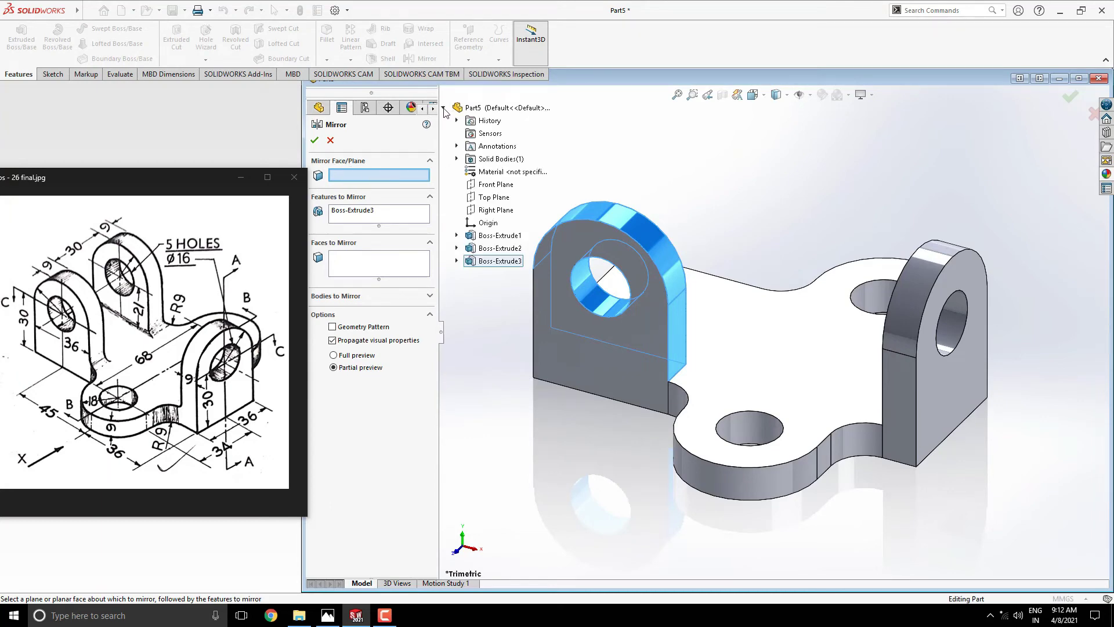
click(483, 186)
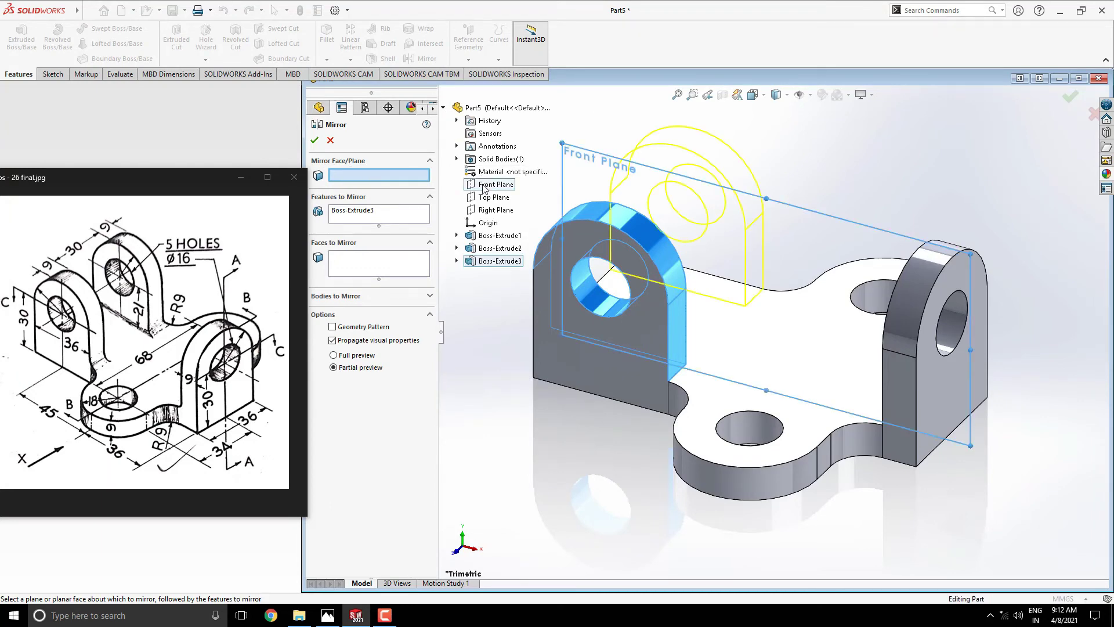
mouse_move(791, 265)
middle_down()
mouse_move(815, 290)
mouse_move(781, 249)
mouse_move(783, 268)
middle_up()
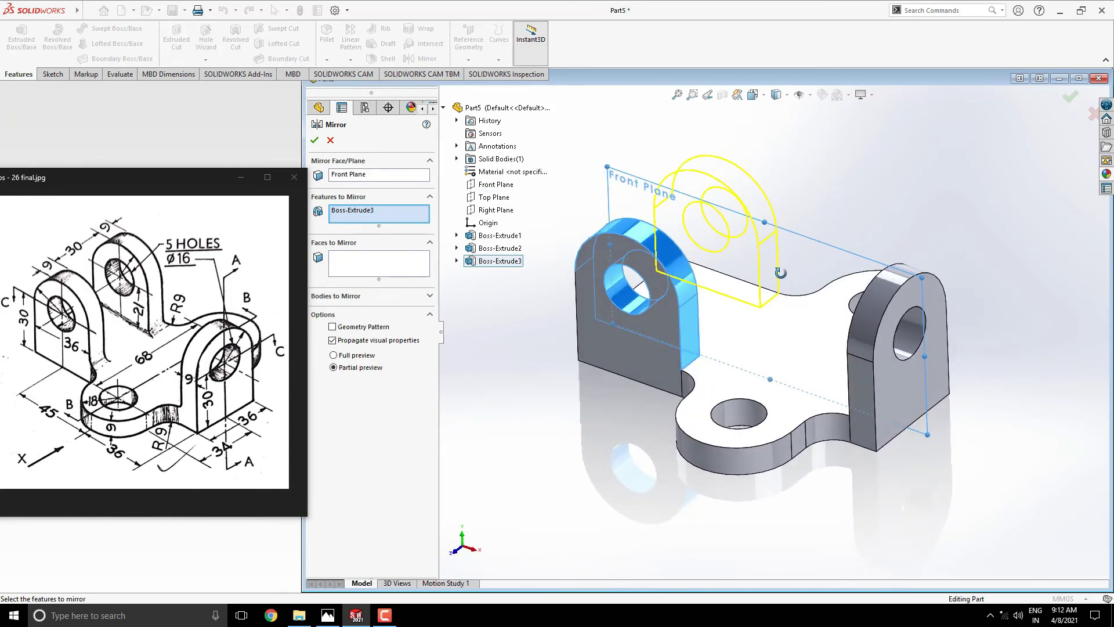
click(314, 139)
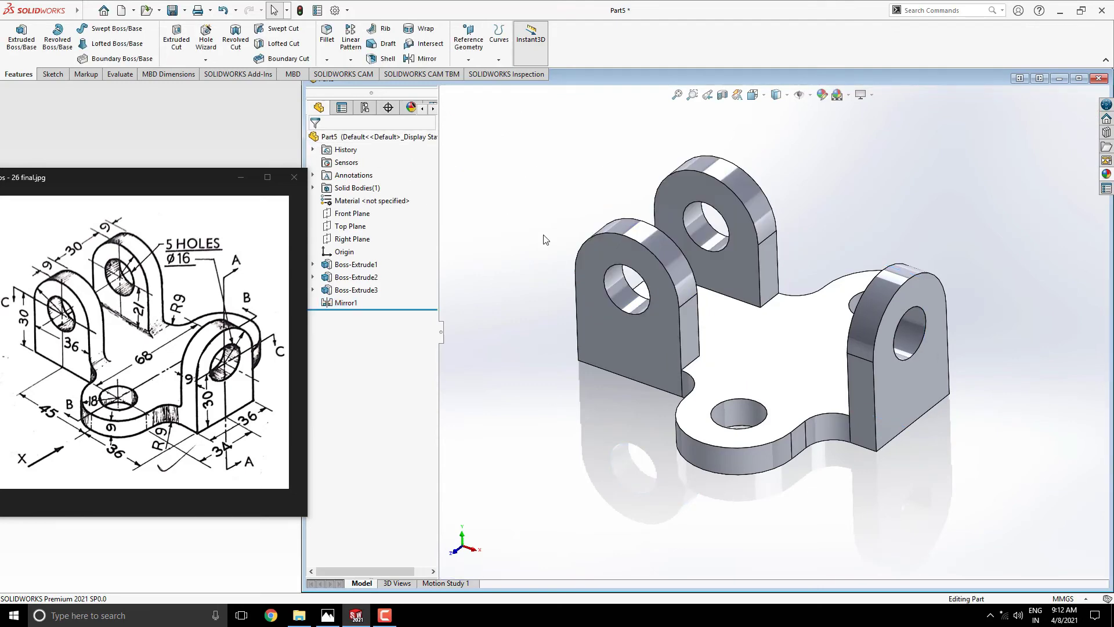
- Start a 3 mm fillet on the back lug's root edge and its adjoining short edge
middle_drag(550, 239, 782, 356)
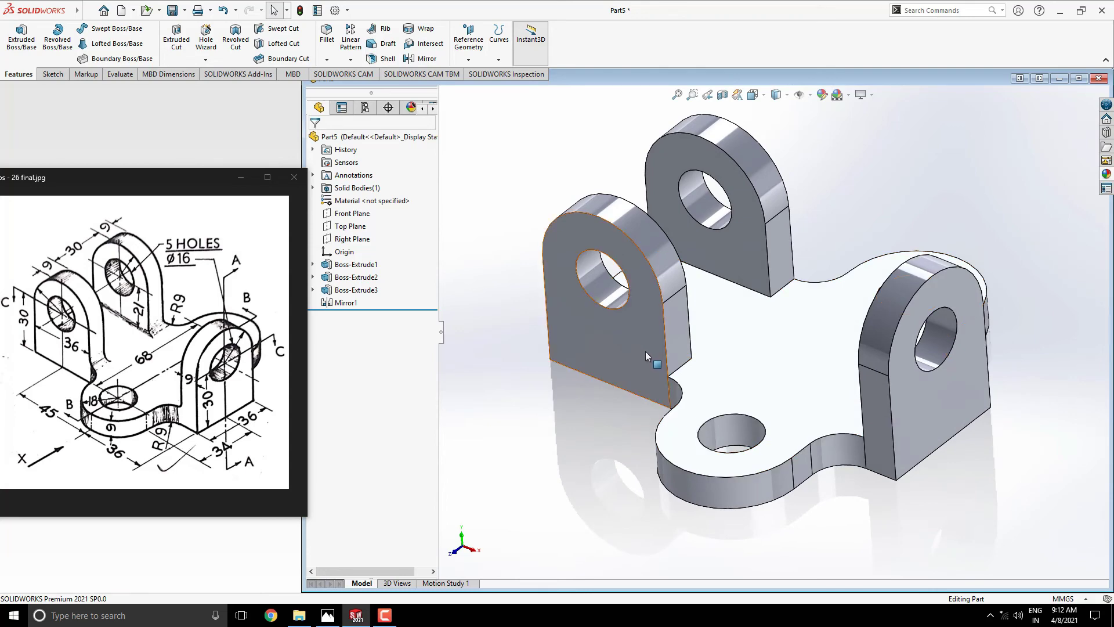
click(326, 34)
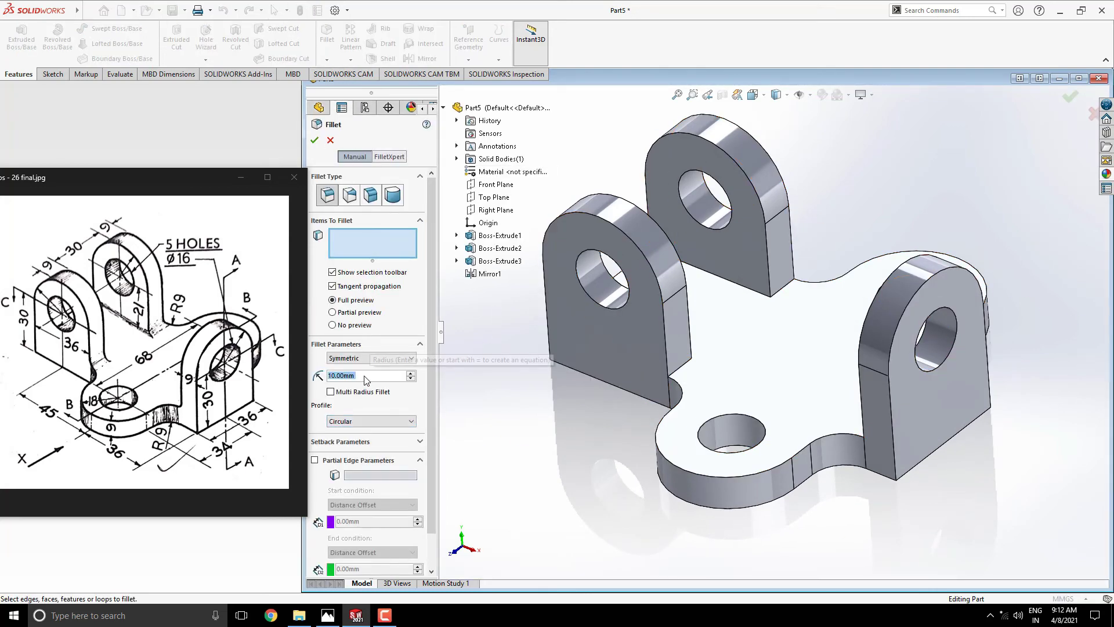
text(3)
key(Return)
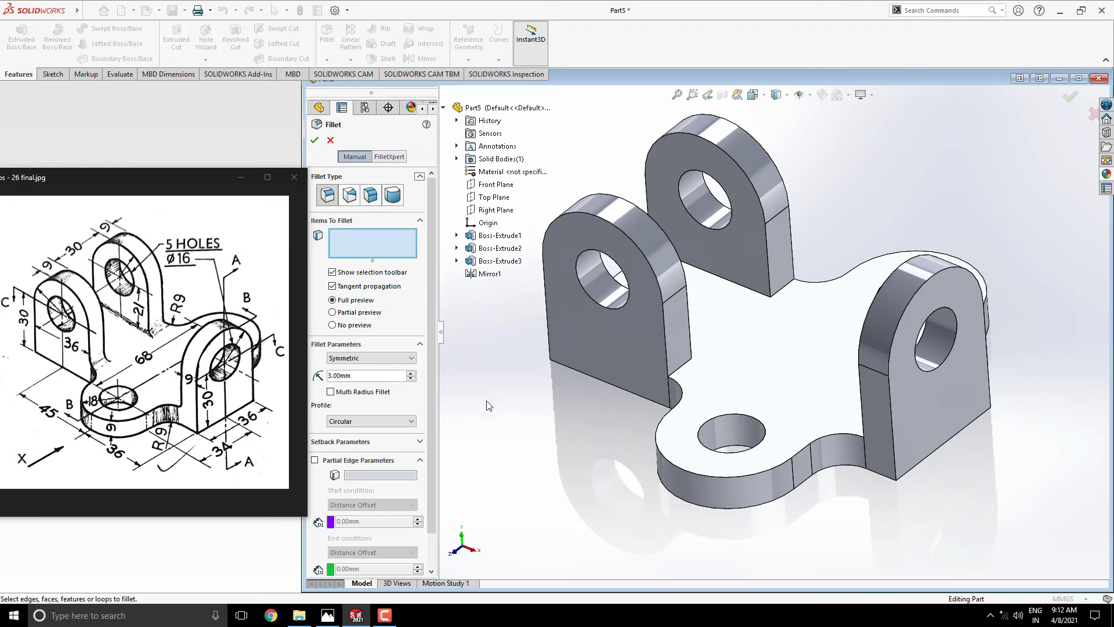
scroll(769, 302, down, 3)
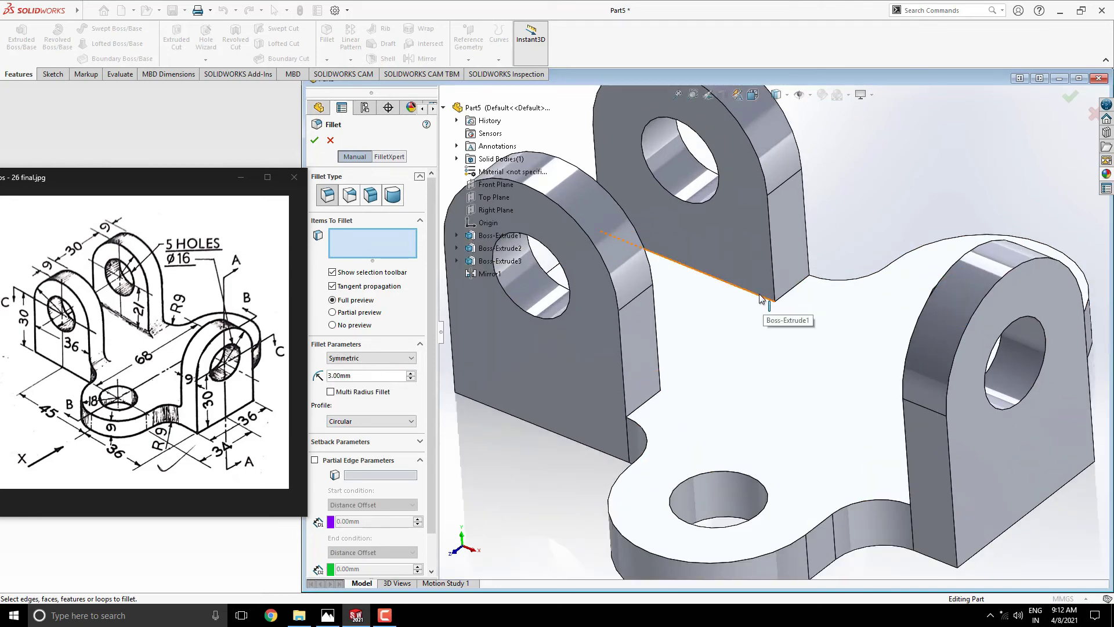
click(760, 297)
click(790, 287)
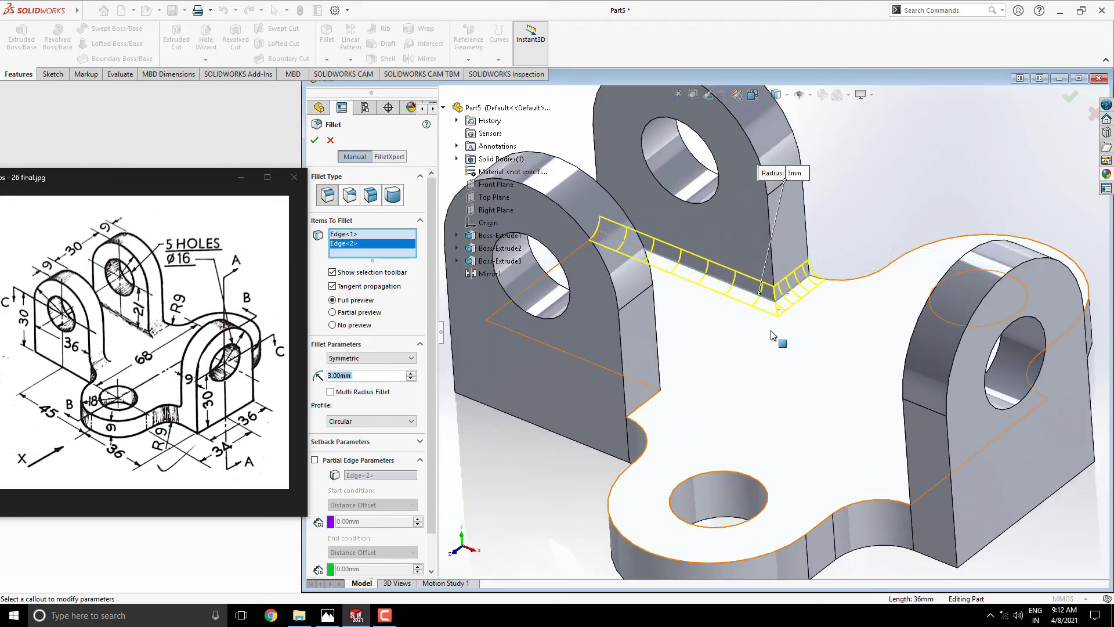
- Add the left and right lugs' root edges to the 3 mm fillet
middle_drag(790, 287, 853, 391)
click(632, 350)
click(631, 415)
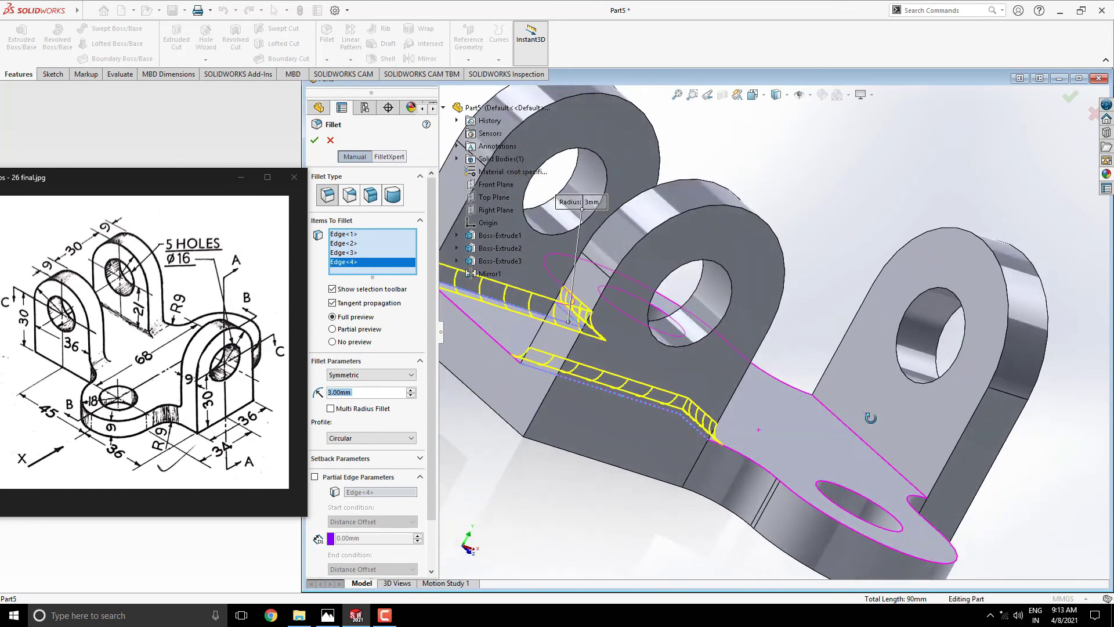
click(861, 441)
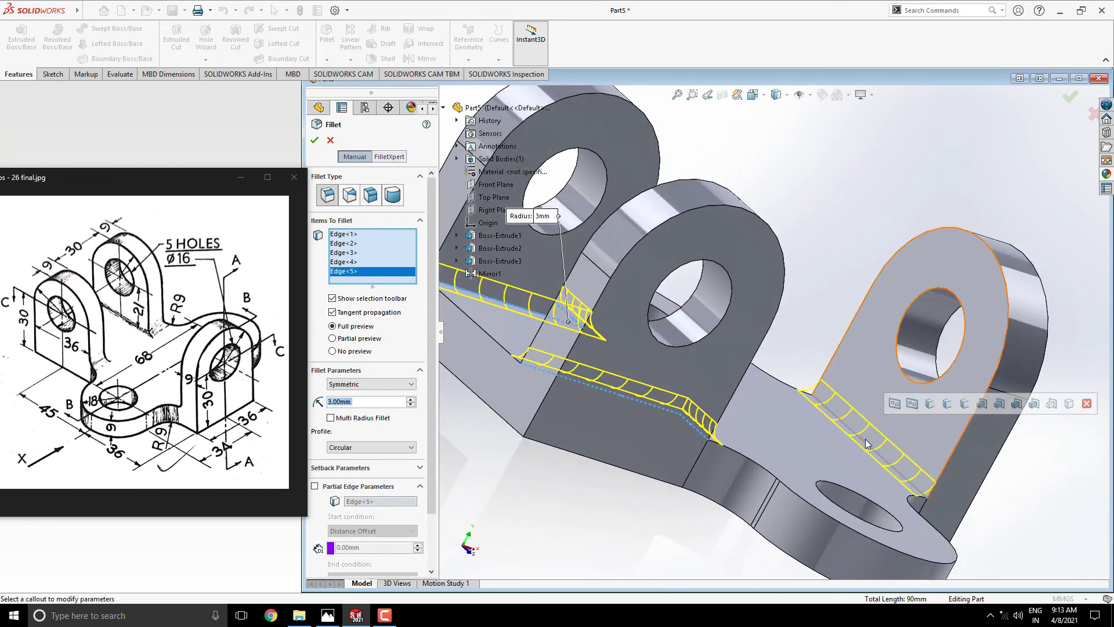
middle_drag(861, 440, 772, 416)
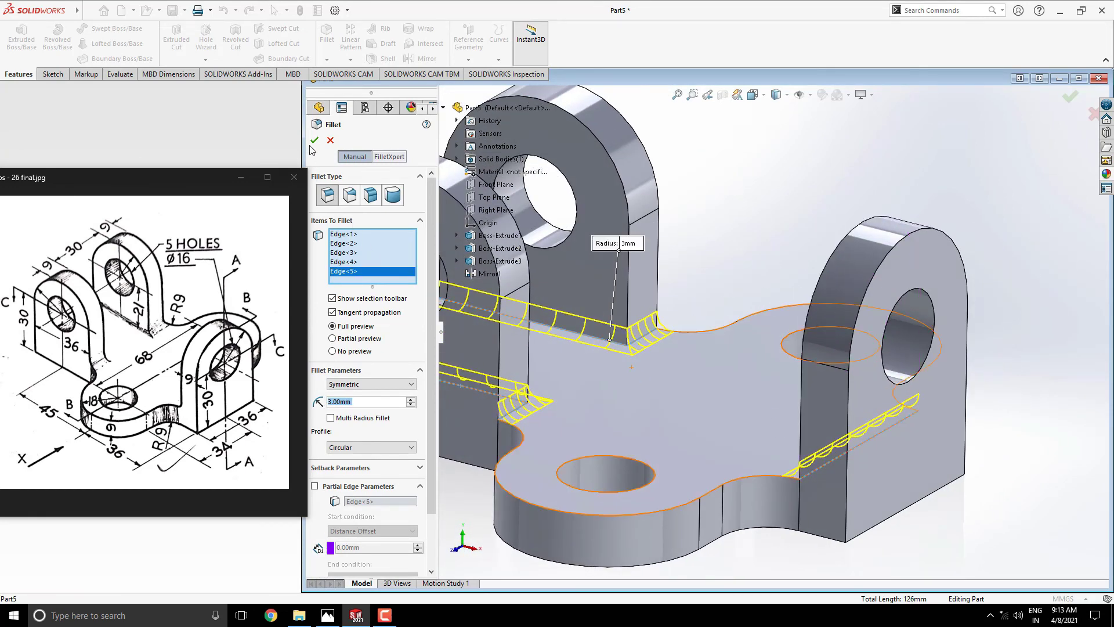
scroll(778, 224, up, 3)
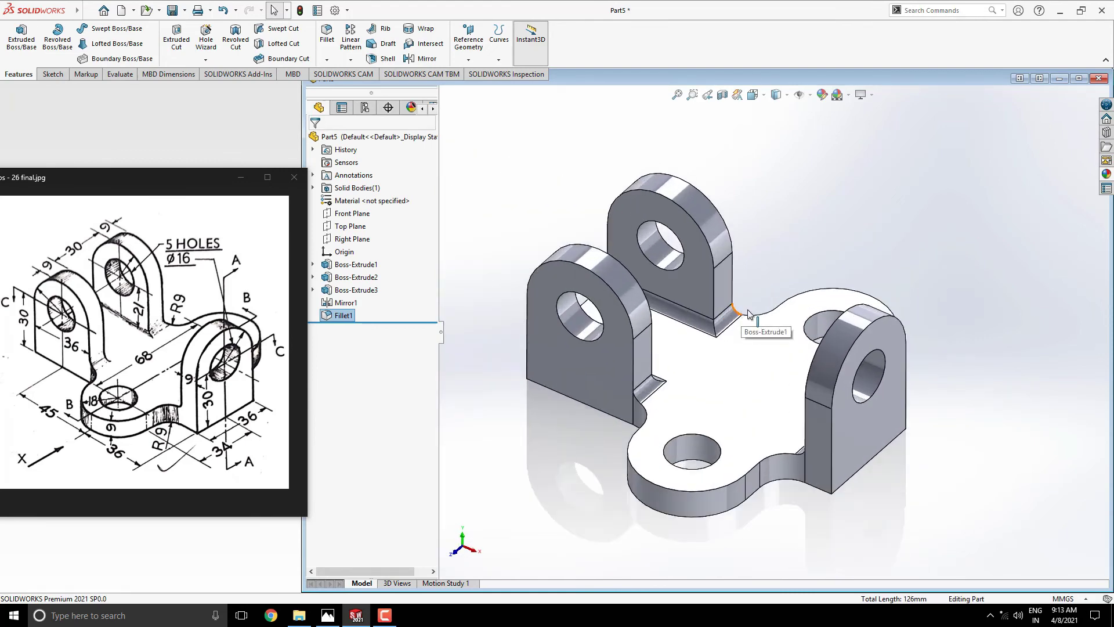
- Hide the reference drawing, maximize the part window, and apply cast magnesium to the whole body
click(241, 177)
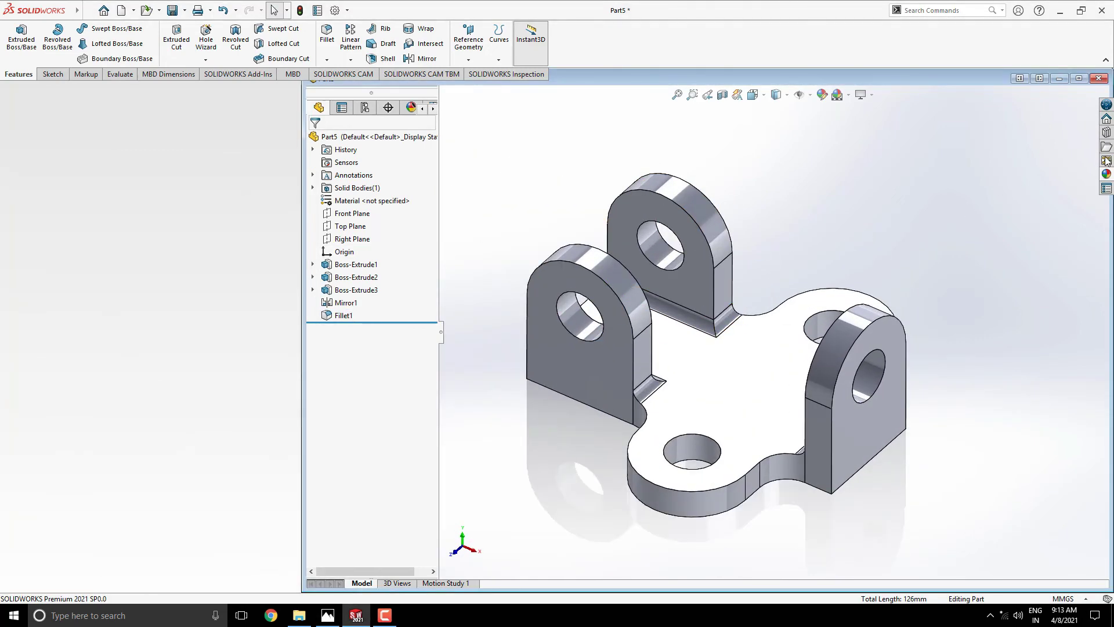
click(1081, 81)
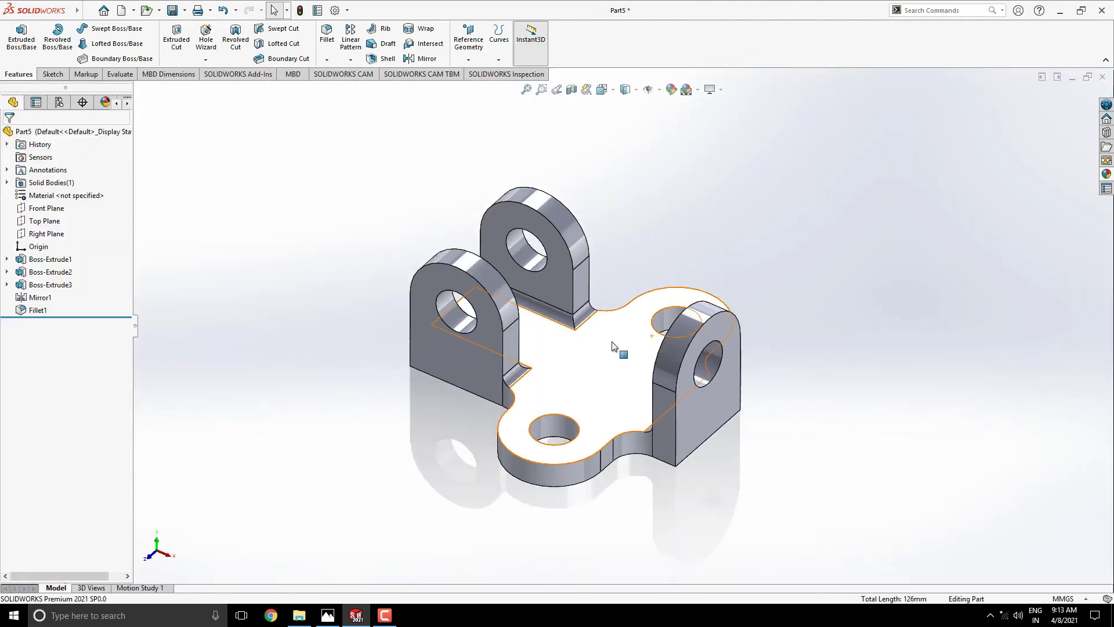
click(1106, 173)
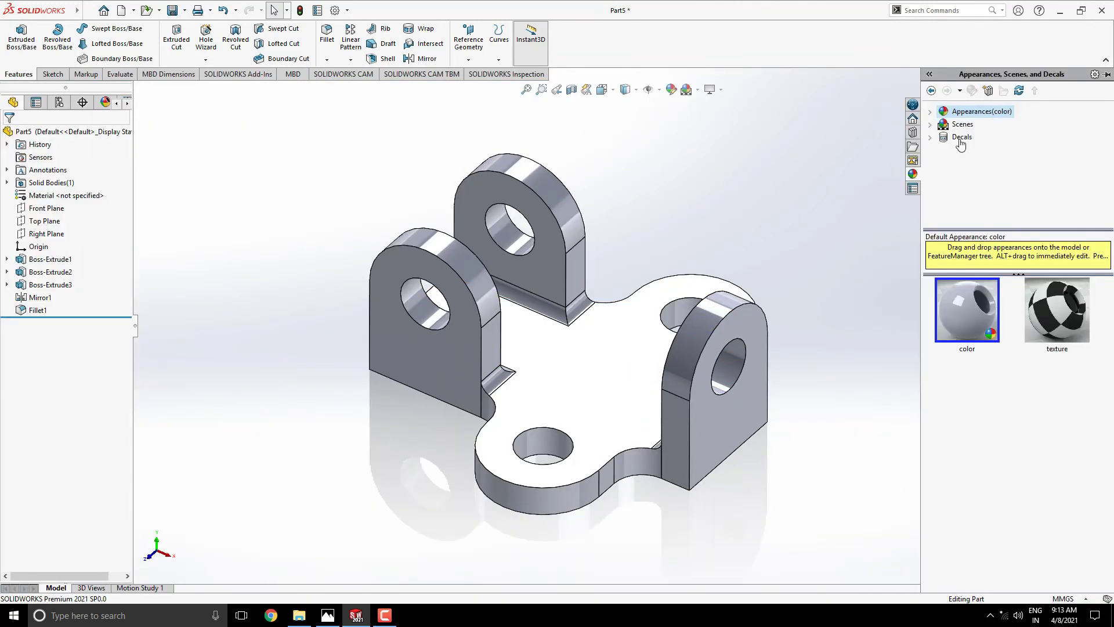
click(943, 137)
scroll(997, 169, down, 2)
click(997, 187)
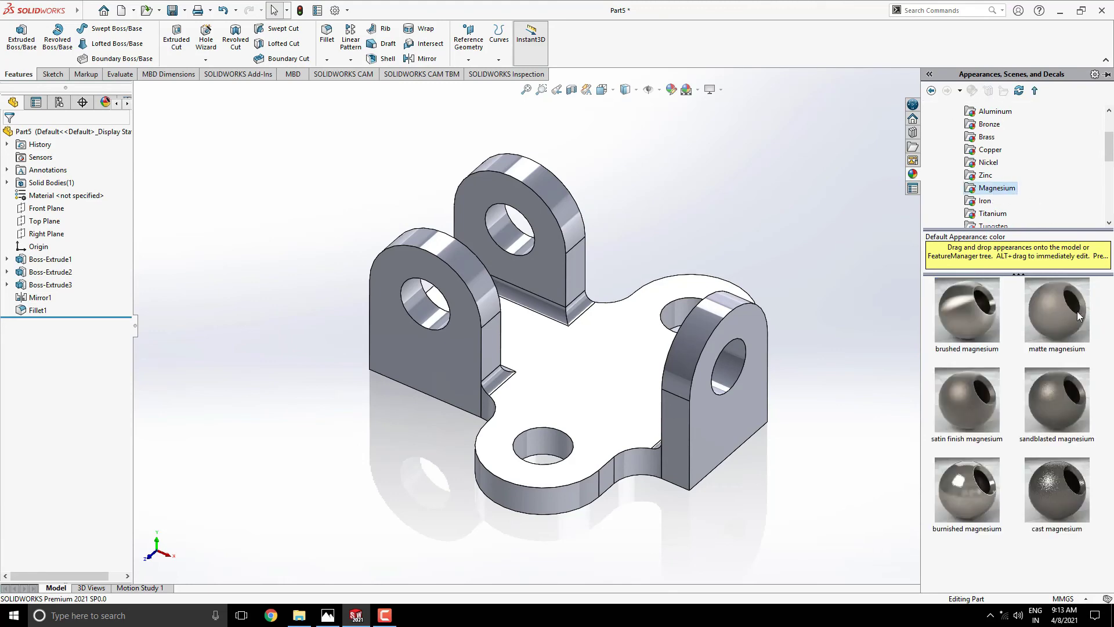
click(1063, 500)
drag(1064, 500, 646, 404)
click(638, 411)
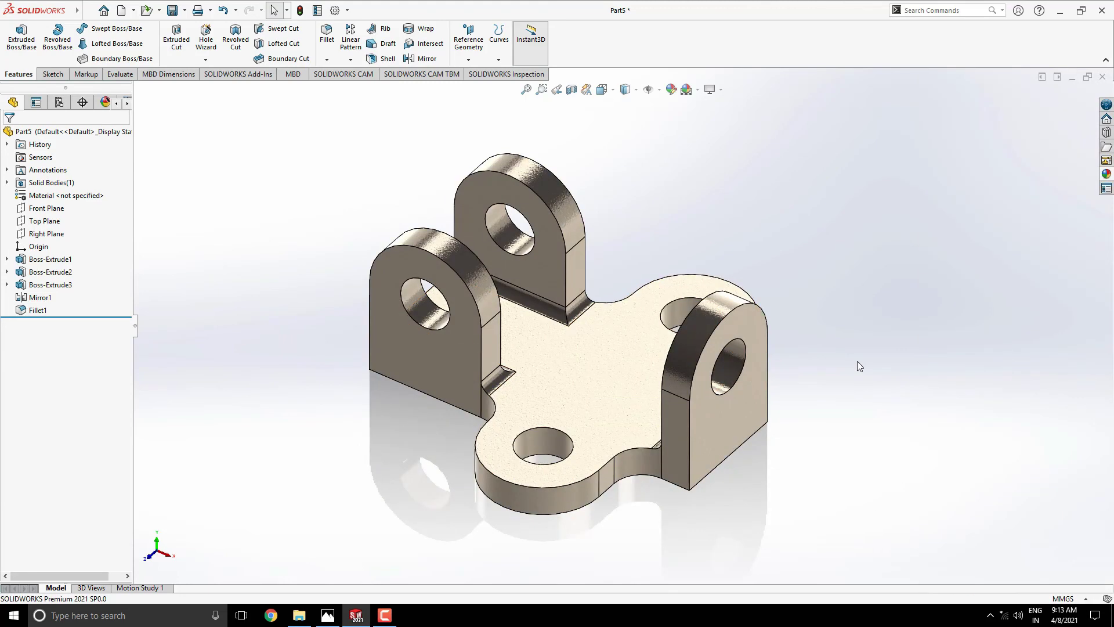
- Inspect the finished bracket from below, then return to an isometric view
scroll(643, 396, down, 2)
middle_drag(649, 409, 681, 367)
key(ctrl+7)
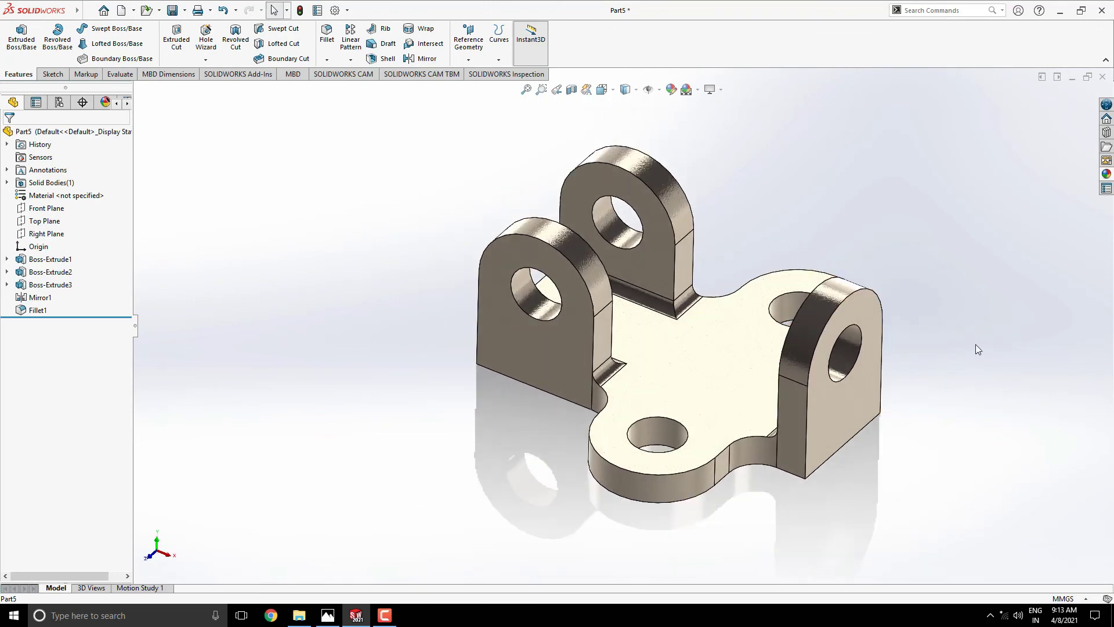
middle_drag(727, 338, 720, 332)
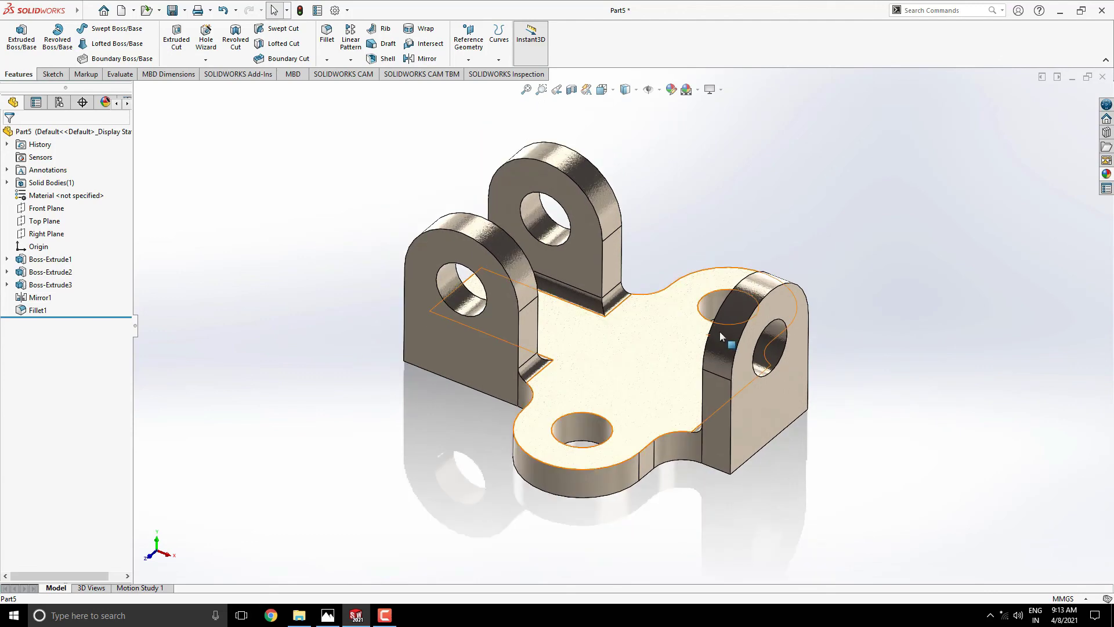